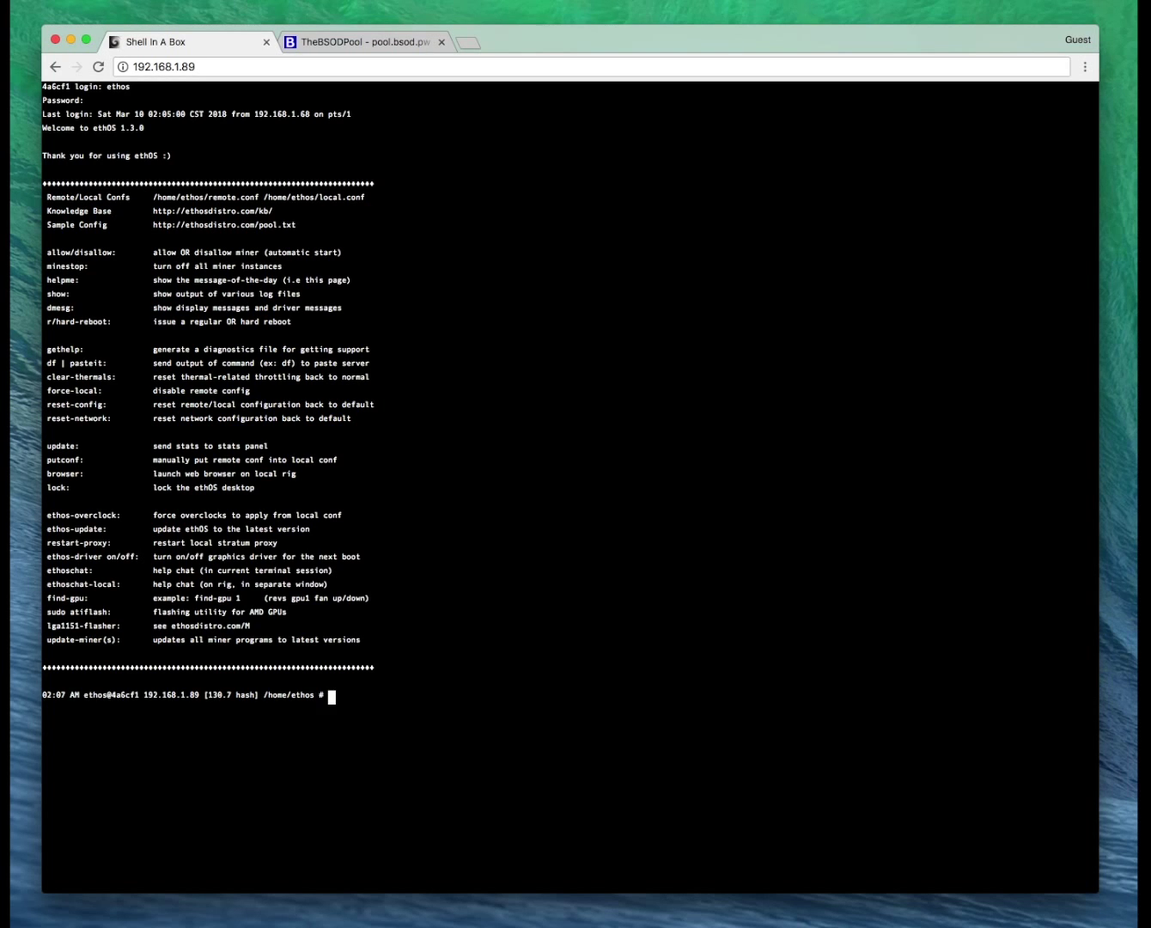
Open local.conf in vi from the ethOS terminal, past the swap-file warning.
{"action": "left_click", "coordinate": [362, 43]}
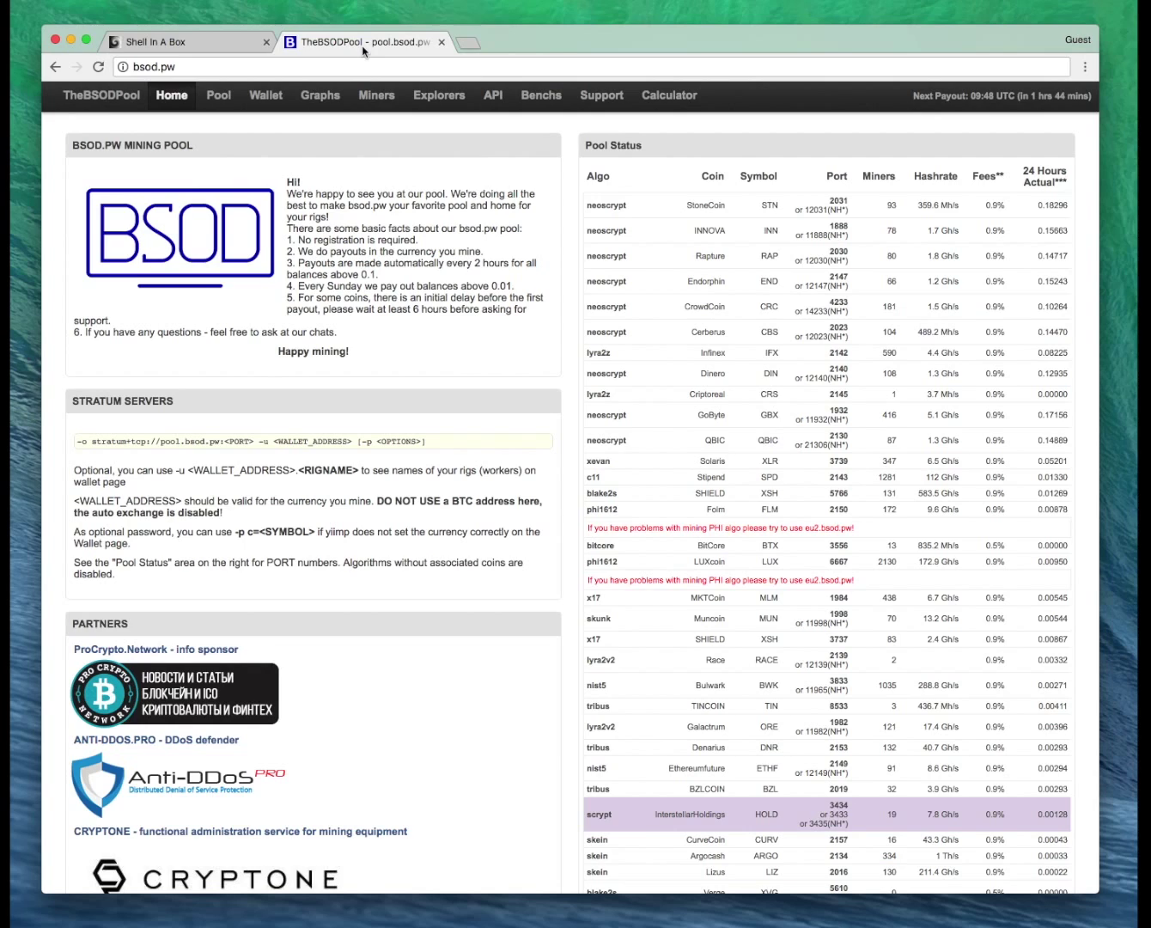
{"action": "left_click", "coordinate": [199, 48]}
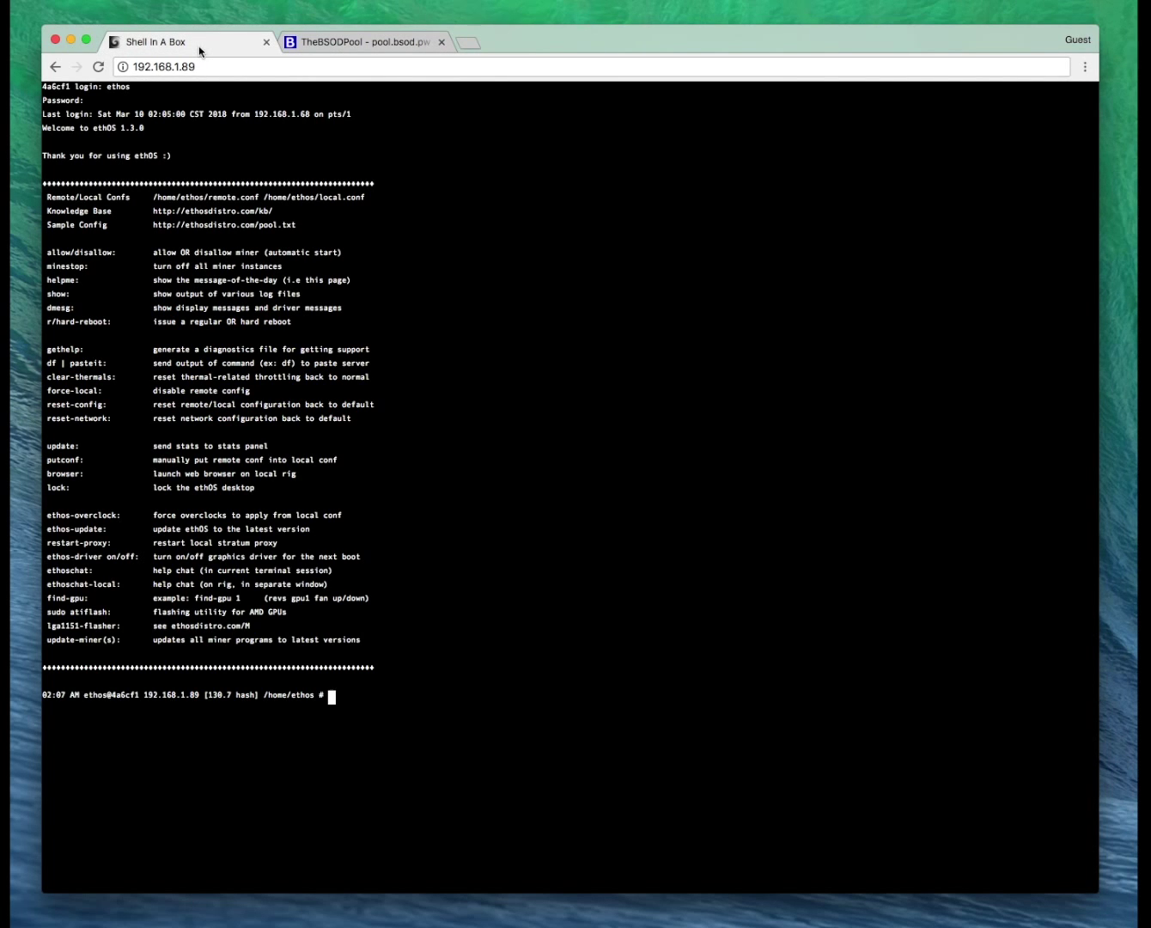
{"action": "type", "text": "vi local.conf"}
{"action": "key", "text": "Return"}
{"action": "key", "text": "e"}
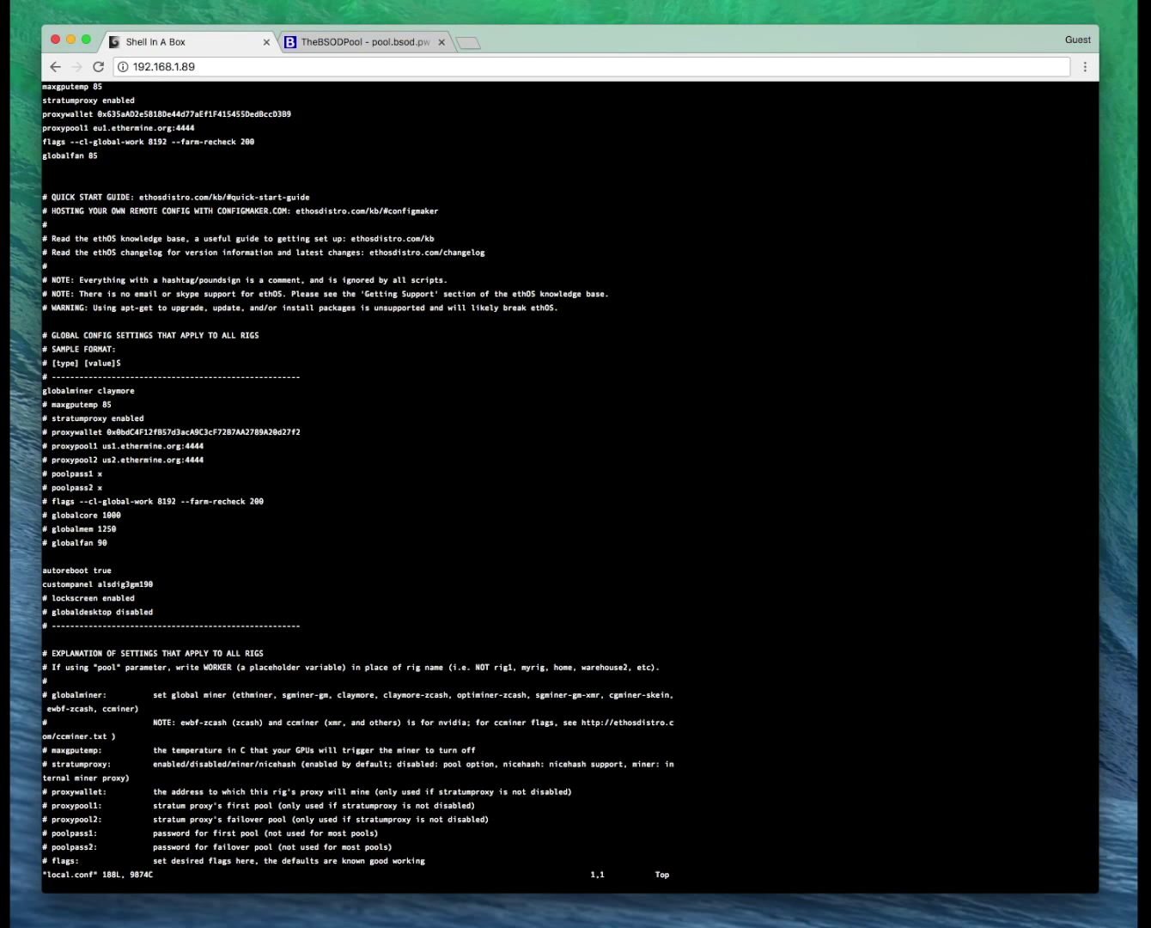
Add lines 'dualminer enabled', 'dualminer-coin blake2s' and 'dualminer-pool' below globalfan 85.
{"action": "key", "text": "Down"}
{"action": "key", "text": "Down"}
{"action": "key", "text": "Down"}
{"action": "key", "text": "Down"}
{"action": "key", "text": "Down"}
{"action": "key", "text": "Down"}
{"action": "type", "text": "is"}
{"action": "key", "text": "BackSpace"}
{"action": "type", "text": "dualminer enabled"}
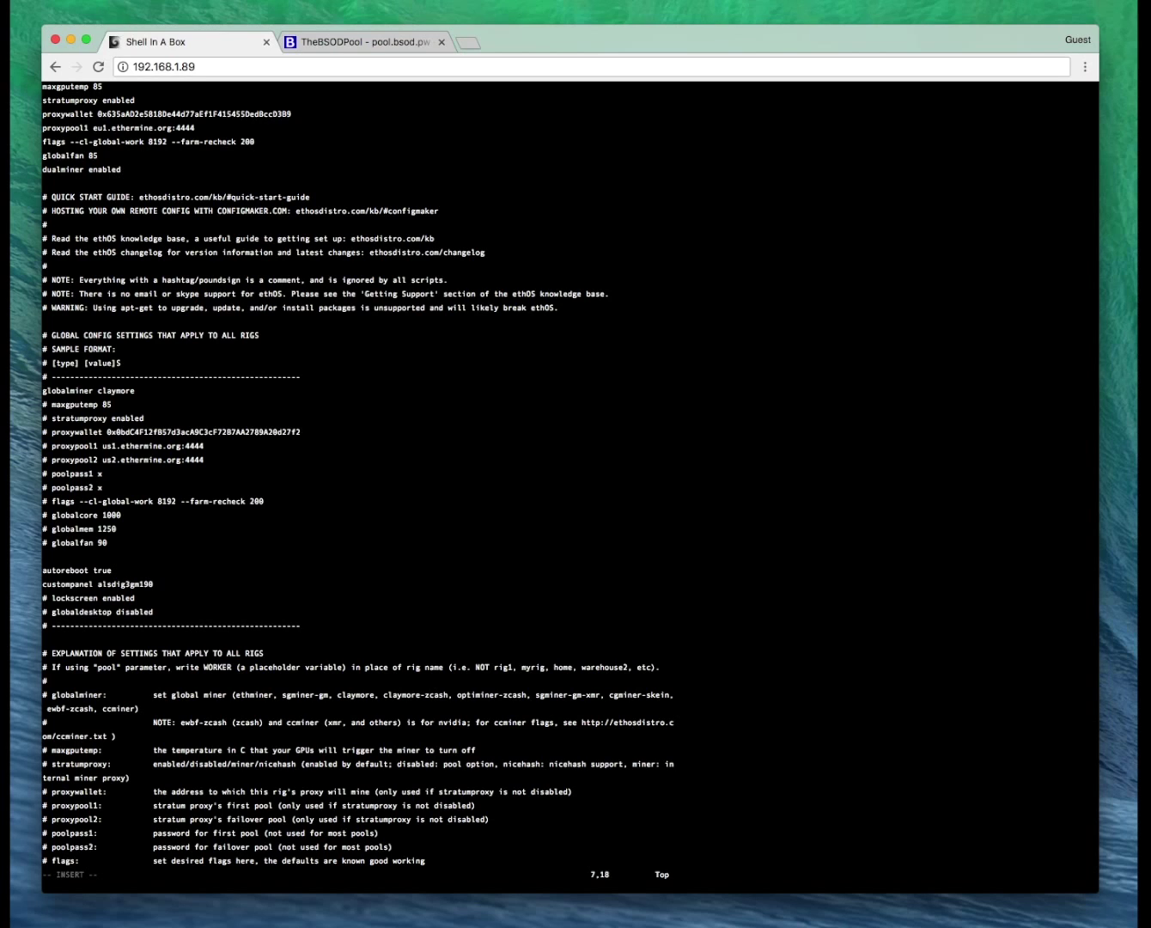
{"action": "key", "text": "Return"}
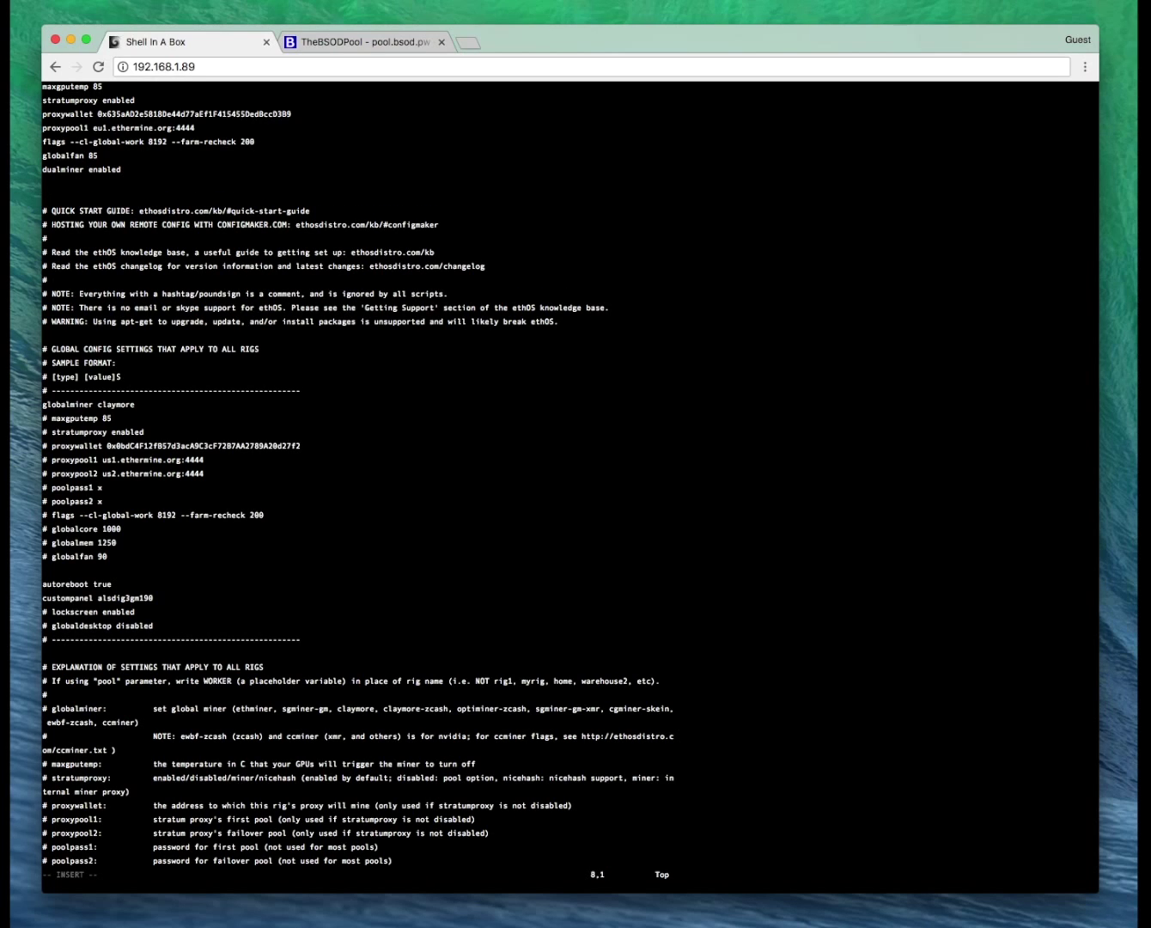
{"action": "type", "text": "dualminer-coin blake2s"}
{"action": "key", "text": "Return"}
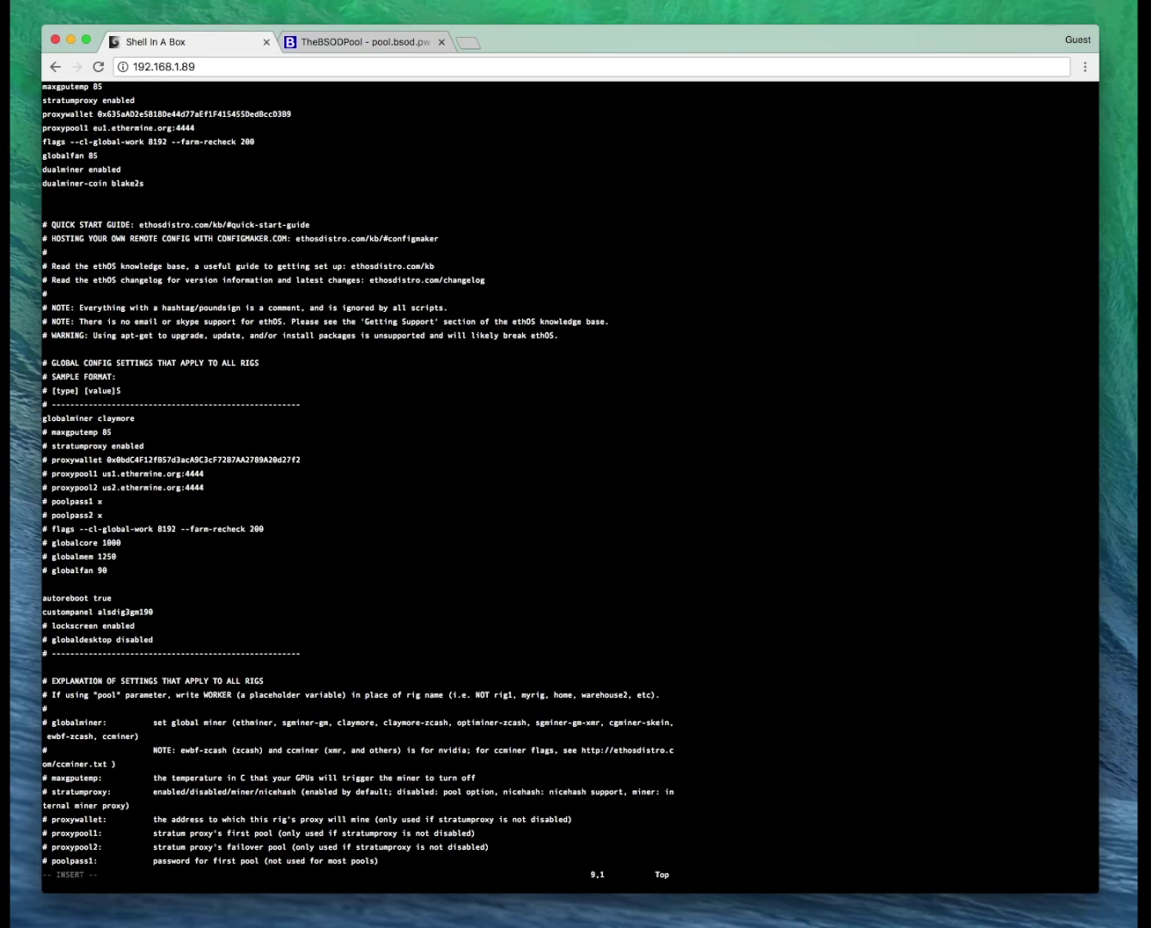
{"action": "type", "text": "dualminer-pool"}
Add a dualminer-wallet line containing the pasted Shield wallet address.
{"action": "key", "text": "Return"}
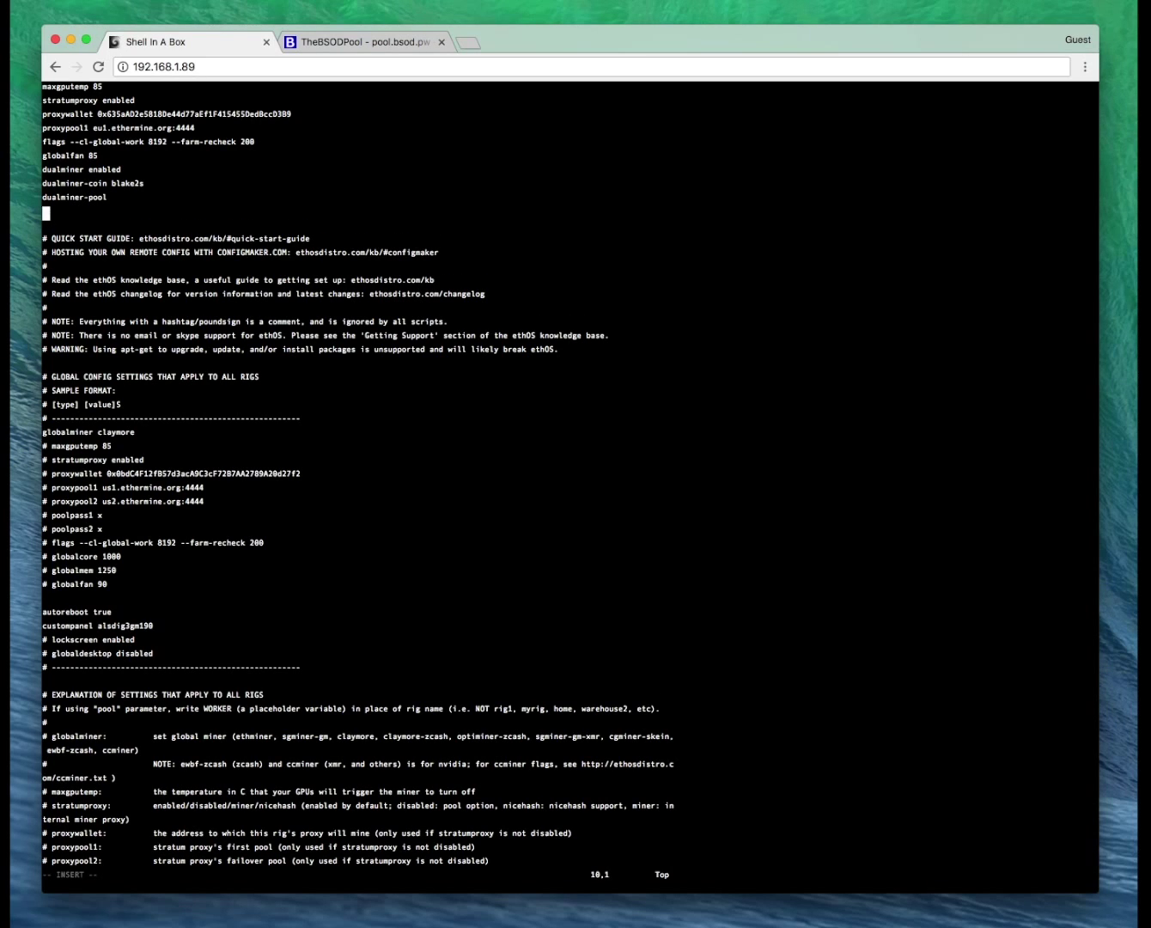
{"action": "type", "text": "dualminer-wallet"}
{"action": "key", "text": "super+Tab"}
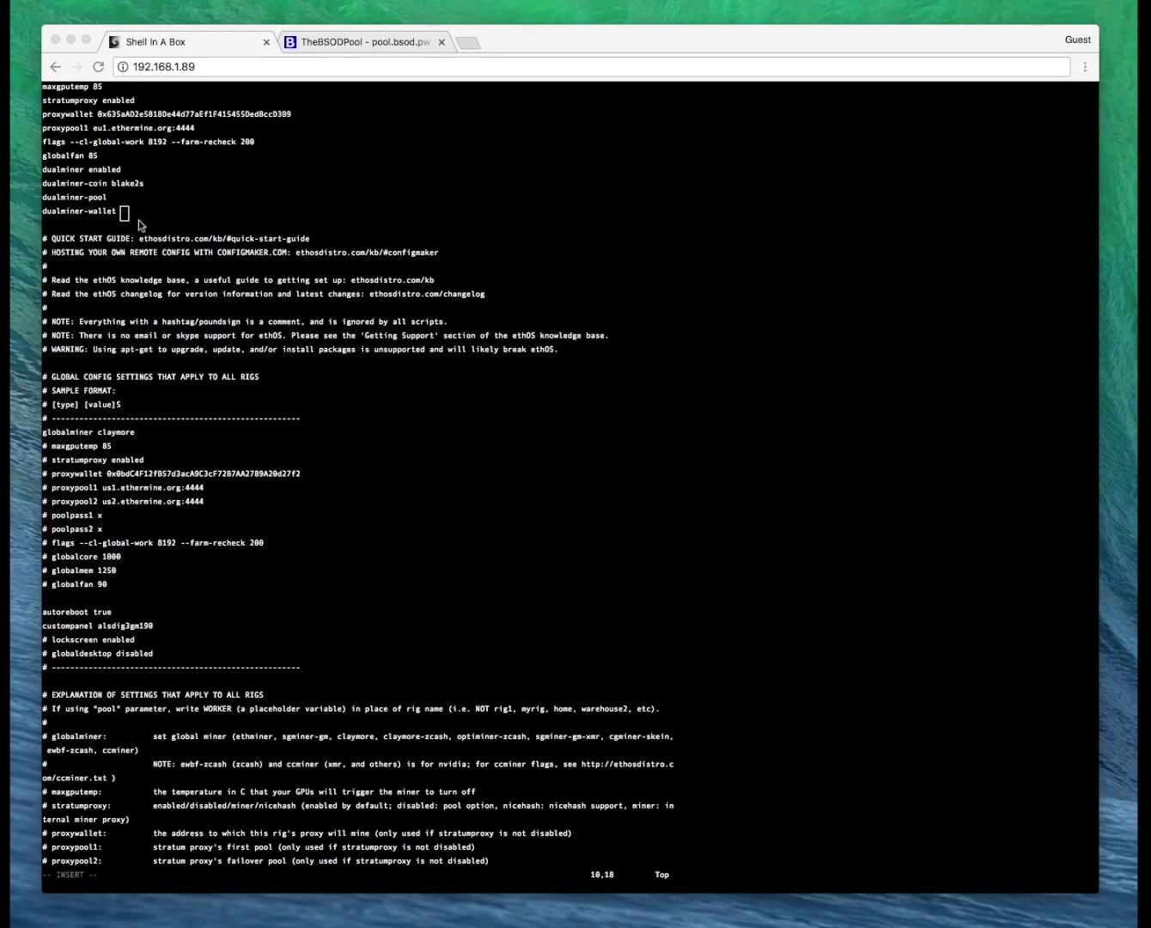
{"action": "left_click", "coordinate": [125, 214]}
{"action": "right_click", "coordinate": [124, 214]}
{"action": "left_click", "coordinate": [176, 249]}
{"action": "type", "text": "STKcaQS8MVBs1C457k89pCvverLvH58a1w"}
{"action": "left_click", "coordinate": [721, 187]}
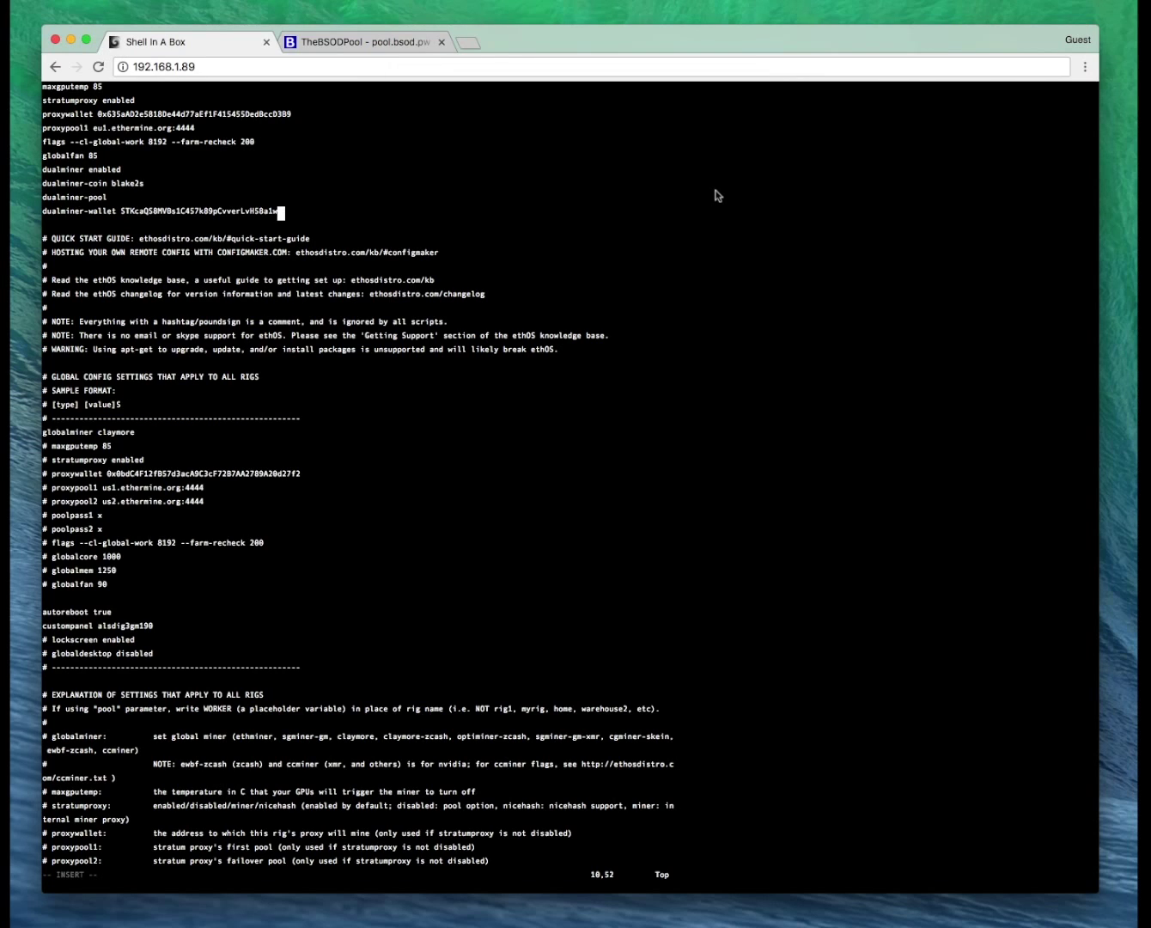
Add a 'dualminer-poolpass c=XSH' line below the wallet line.
{"action": "key", "text": "Return"}
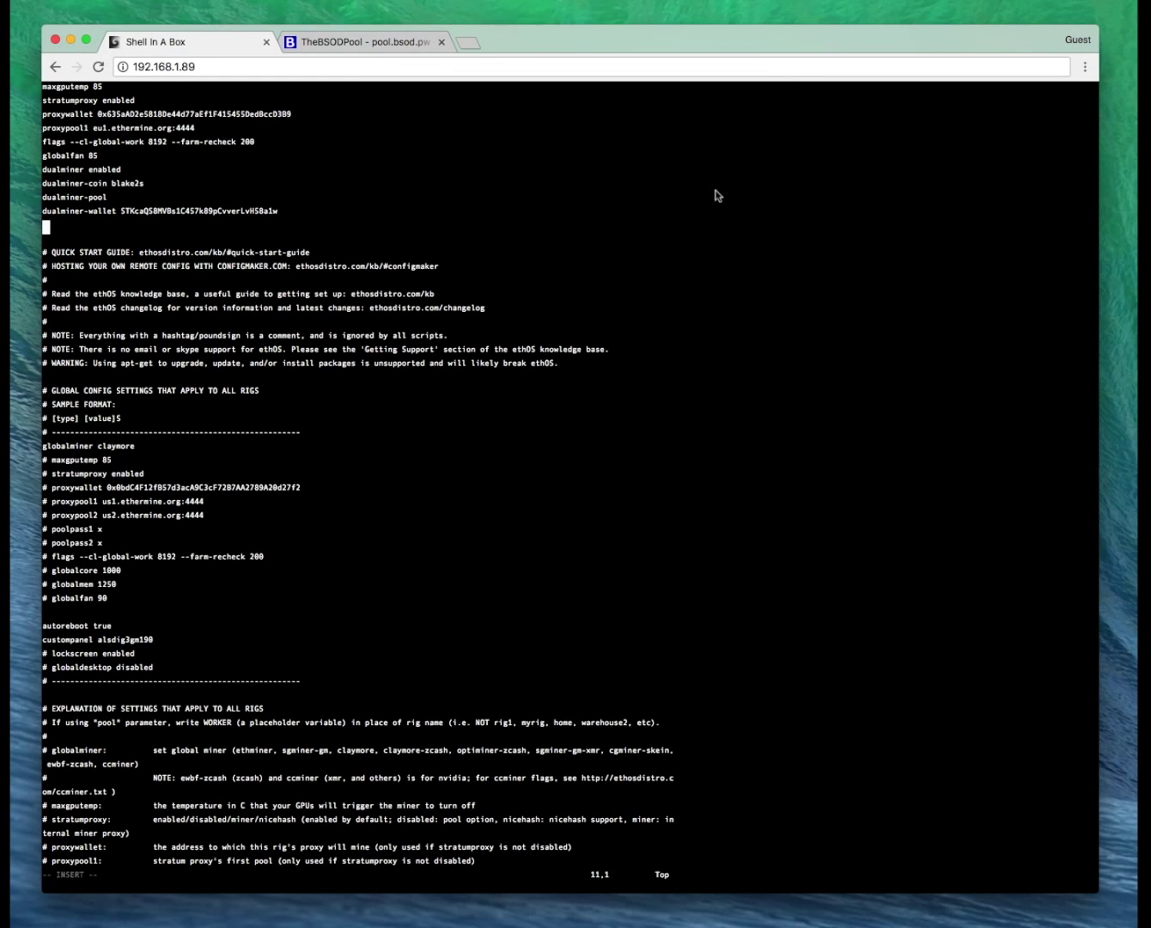
{"action": "type", "text": "dualminer-poolpass c=XSH"}
{"action": "left_click", "coordinate": [395, 47]}
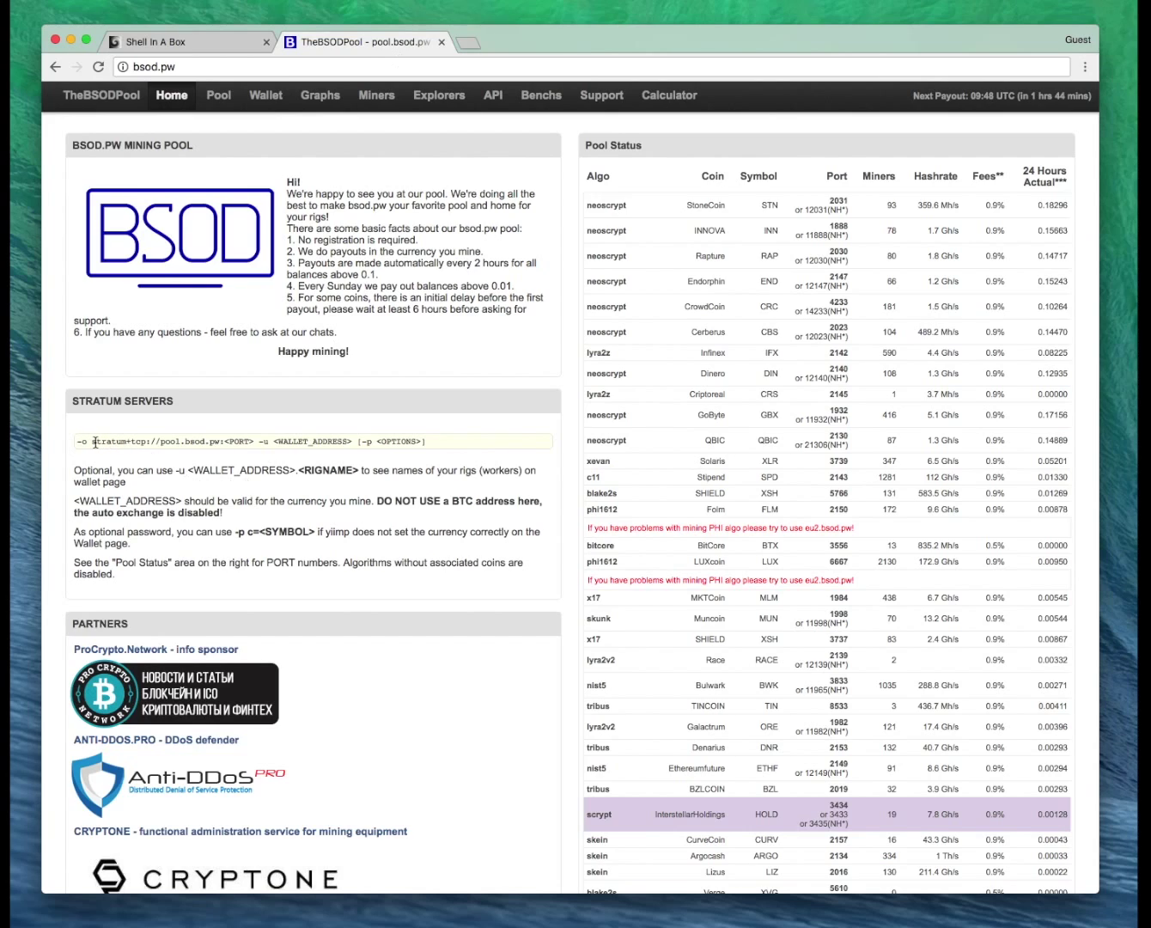
Copy 'stratum+tcp://pool.bsod.pw:' from the pool's Stratum Servers list and return to the terminal.
{"action": "left_click_drag", "start_coordinate": [93, 441], "coordinate": [221, 444]}
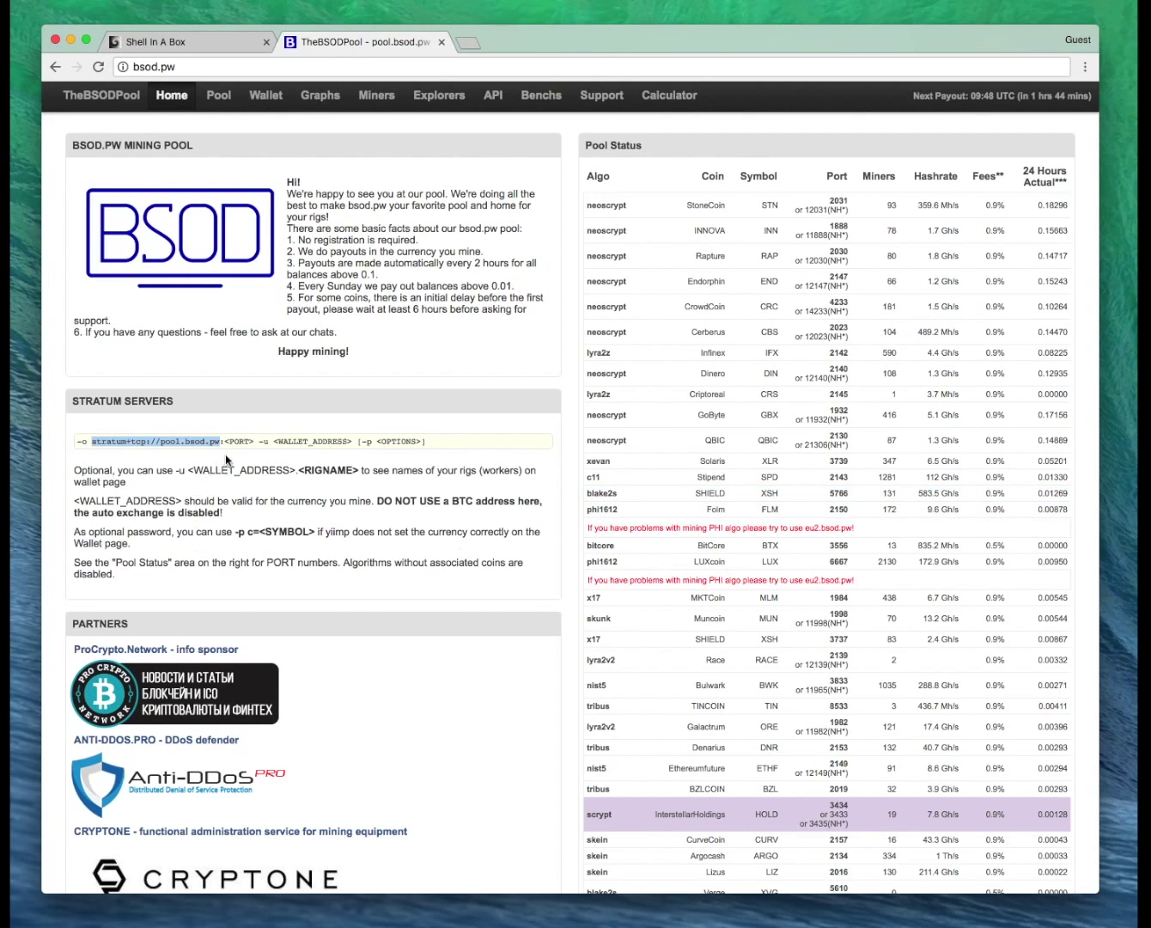
{"action": "left_click_drag", "start_coordinate": [224, 442], "coordinate": [92, 441]}
{"action": "key", "text": "super+c"}
{"action": "left_click", "coordinate": [178, 45]}
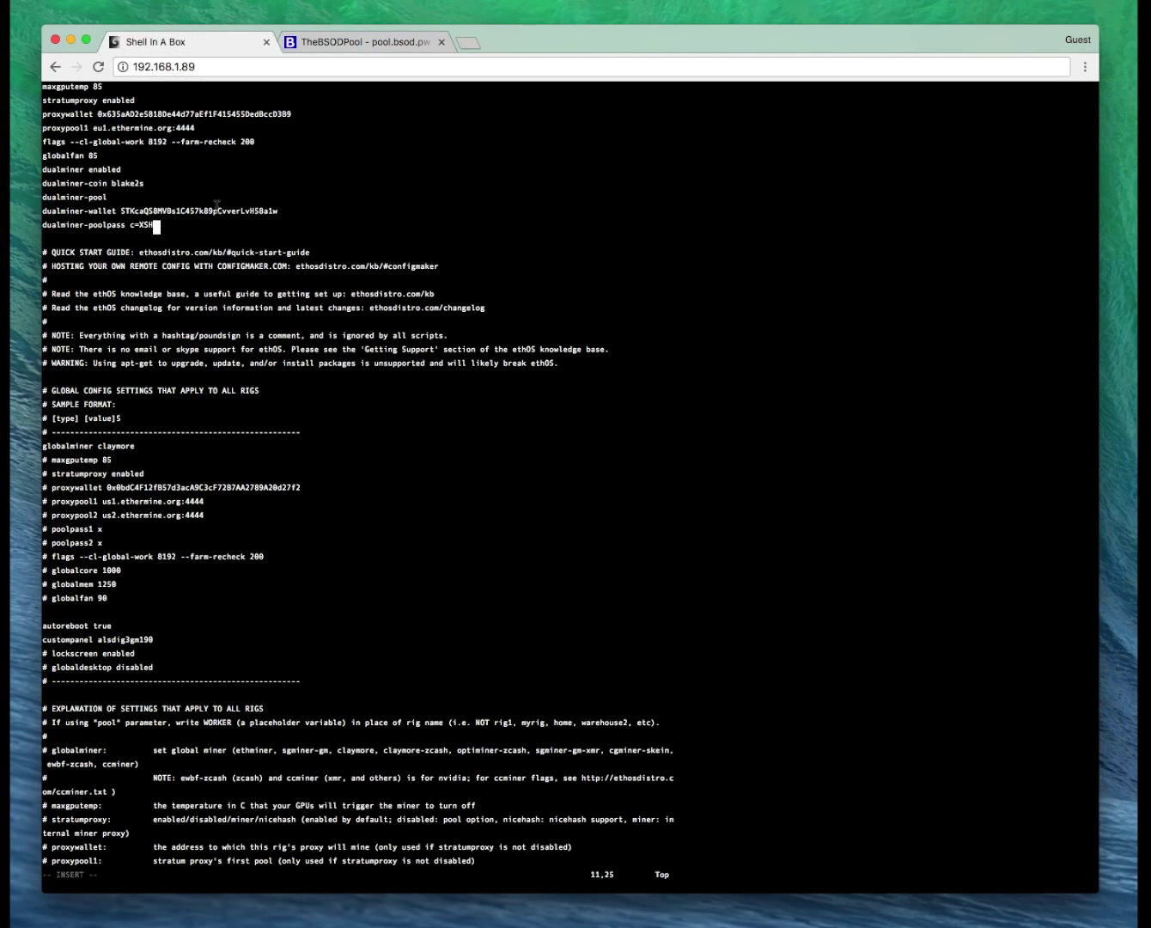
Set the dualminer-pool line to stratum+tcp://pool.bsod.pw:5766.
{"action": "key", "text": "Up"}
{"action": "key", "text": "Up"}
{"action": "right_click", "coordinate": [124, 201]}
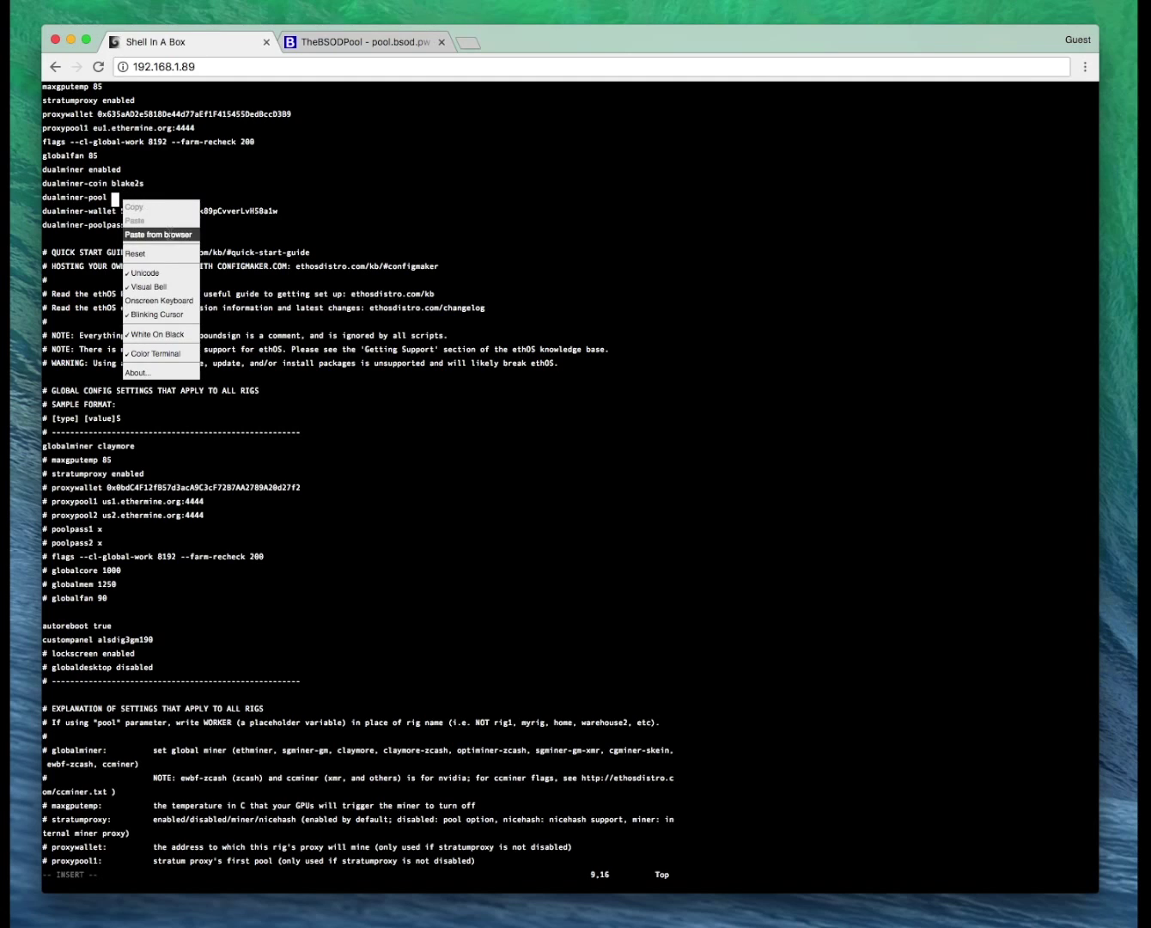
{"action": "left_click", "coordinate": [172, 236]}
{"action": "key", "text": "super+v"}
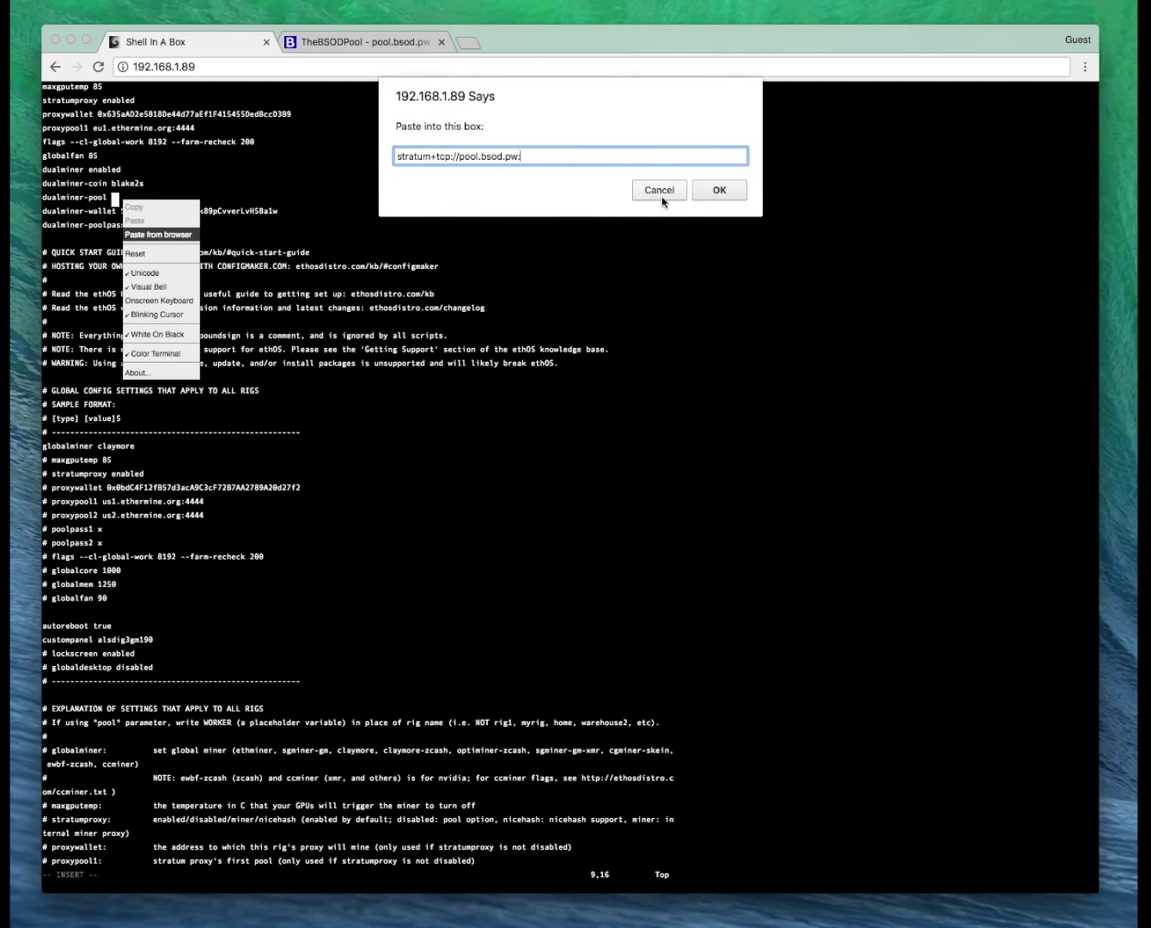
{"action": "type", "text": "5766"}
{"action": "left_click", "coordinate": [727, 195]}
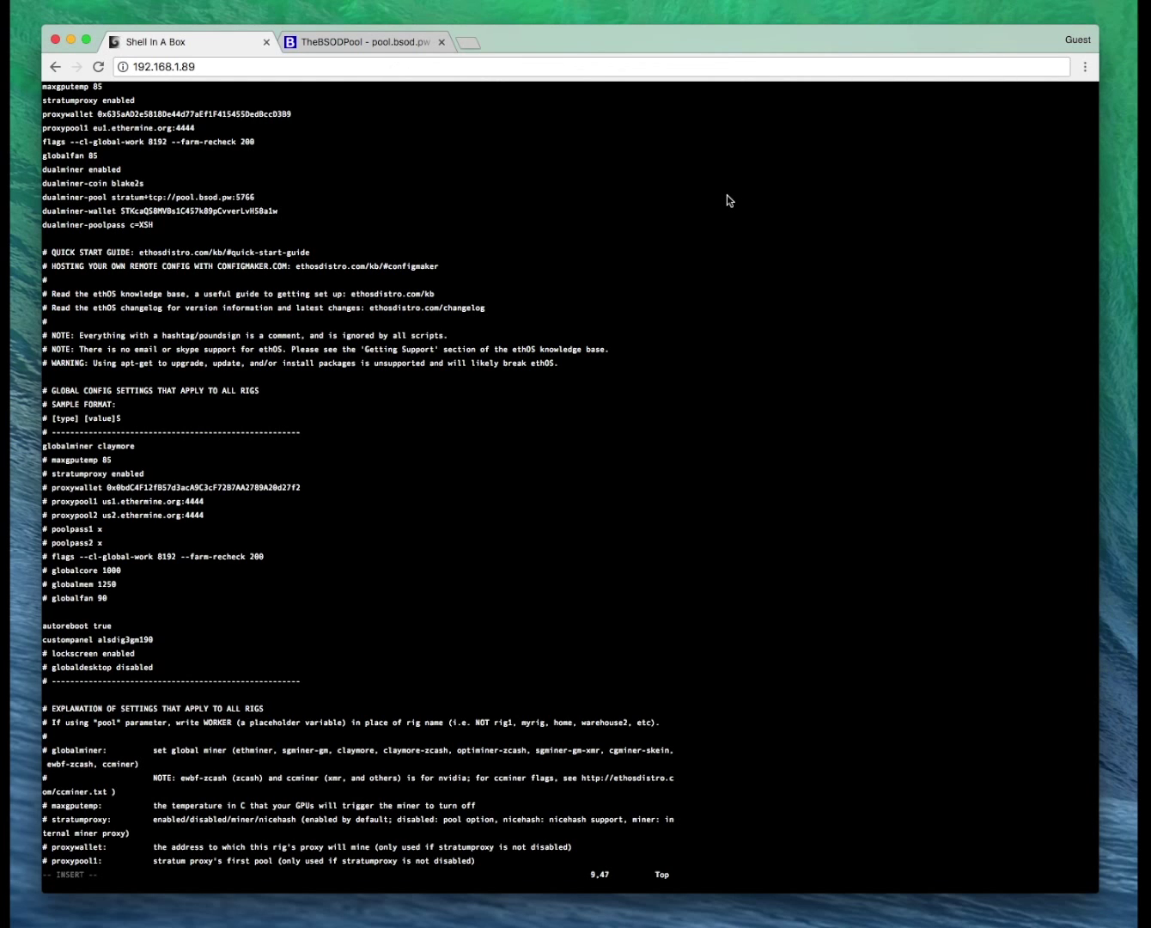
Change the flags line's --cl-global-work value from 8192 to 16387.
{"action": "key", "text": "Up"}
{"action": "key", "text": "Up"}
{"action": "key", "text": "Up"}
{"action": "key", "text": "Up"}
{"action": "key", "text": "Left"}
{"action": "key", "text": "Left"}
{"action": "key", "text": "Left"}
{"action": "key", "text": "Left"}
{"action": "key", "text": "Left"}
{"action": "key", "text": "Left"}
{"action": "key", "text": "Left"}
{"action": "key", "text": "Left"}
{"action": "key", "text": "Left"}
{"action": "key", "text": "Left"}
{"action": "key", "text": "Left"}
{"action": "key", "text": "Left"}
{"action": "key", "text": "Left"}
{"action": "key", "text": "Left"}
{"action": "key", "text": "Left"}
{"action": "key", "text": "Left"}
{"action": "key", "text": "Left"}
{"action": "key", "text": "Left"}
{"action": "key", "text": "Left"}
{"action": "key", "text": "Left"}
{"action": "key", "text": "BackSpace"}
{"action": "key", "text": "BackSpace"}
{"action": "key", "text": "BackSpace"}
{"action": "key", "text": "BackSpace"}
{"action": "type", "text": "16387"}
{"action": "key", "text": "Down"}
{"action": "key", "text": "Down"}
{"action": "key", "text": "Down"}
{"action": "key", "text": "Down"}
{"action": "key", "text": "Down"}
{"action": "key", "text": "Down"}
{"action": "key", "text": "Down"}
{"action": "key", "text": "Down"}
{"action": "key", "text": "Down"}
{"action": "key", "text": "Down"}
{"action": "key", "text": "Down"}
{"action": "key", "text": "Down"}
{"action": "key", "text": "Down"}
{"action": "key", "text": "Down"}
{"action": "key", "text": "Down"}
{"action": "key", "text": "Down"}
{"action": "key", "text": "Down"}
{"action": "key", "text": "Down"}
{"action": "key", "text": "Down"}
{"action": "key", "text": "Down"}
{"action": "key", "text": "Down"}
{"action": "key", "text": "Down"}
Save local.conf and quit vi with :x.
{"action": "key", "text": "Up"}
{"action": "key", "text": "Up"}
{"action": "key", "text": "Up"}
{"action": "key", "text": "Up"}
{"action": "key", "text": "Up"}
{"action": "key", "text": "Up"}
{"action": "key", "text": "Up"}
{"action": "key", "text": "Up"}
{"action": "key", "text": "Up"}
{"action": "key", "text": "Up"}
{"action": "key", "text": "Up"}
{"action": "key", "text": "Up"}
{"action": "key", "text": "Up"}
{"action": "key", "text": "Up"}
{"action": "key", "text": "Up"}
{"action": "key", "text": "Escape"}
{"action": "key", "text": "Escape"}
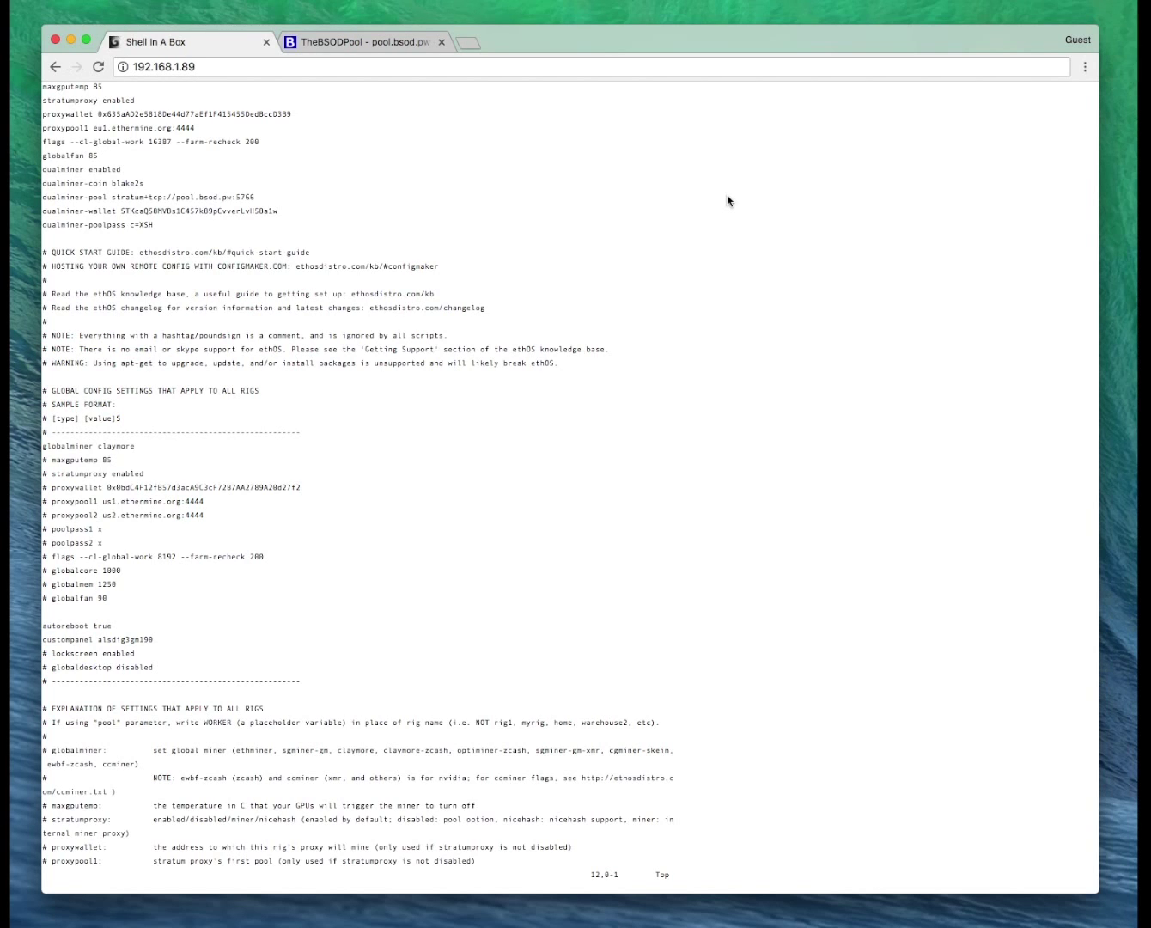
{"action": "type", "text": ":x"}
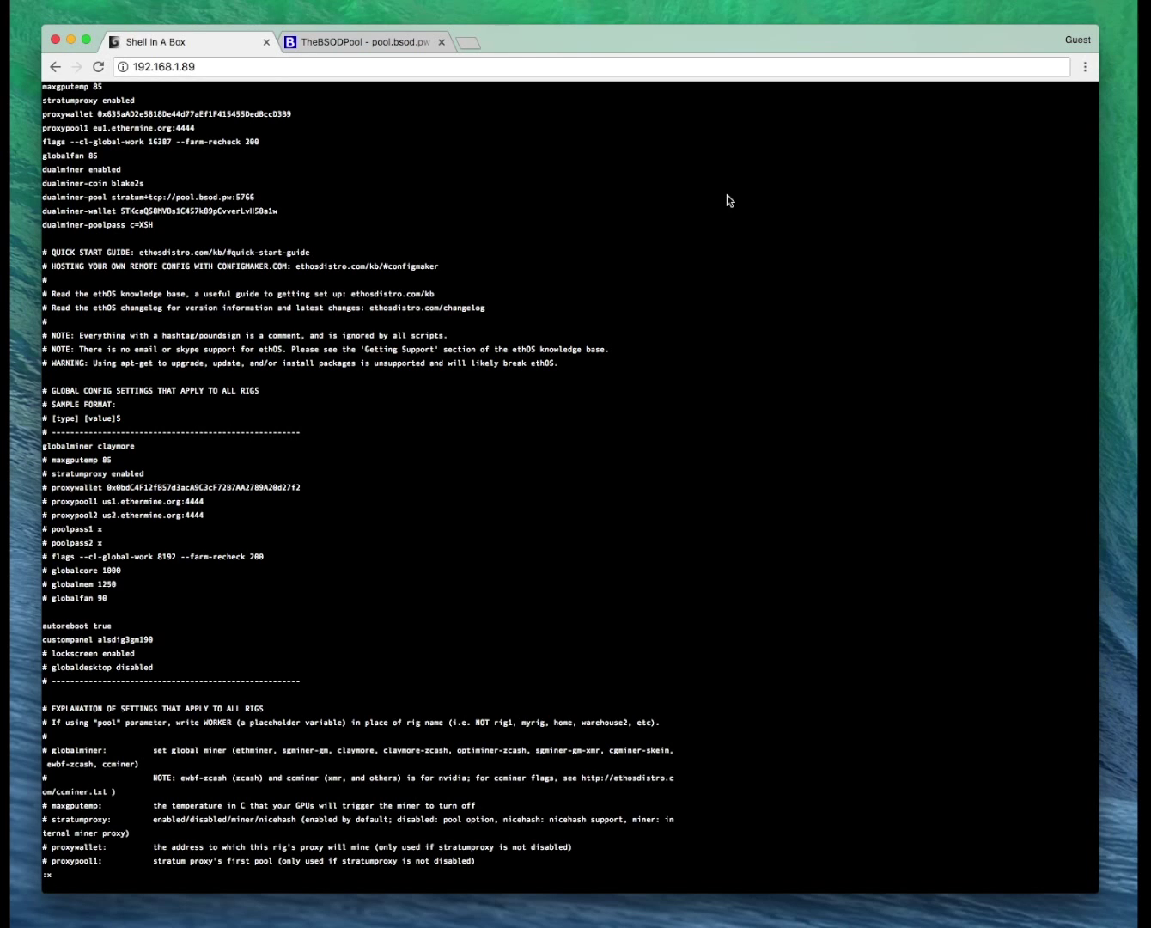
{"action": "key", "text": "Return"}
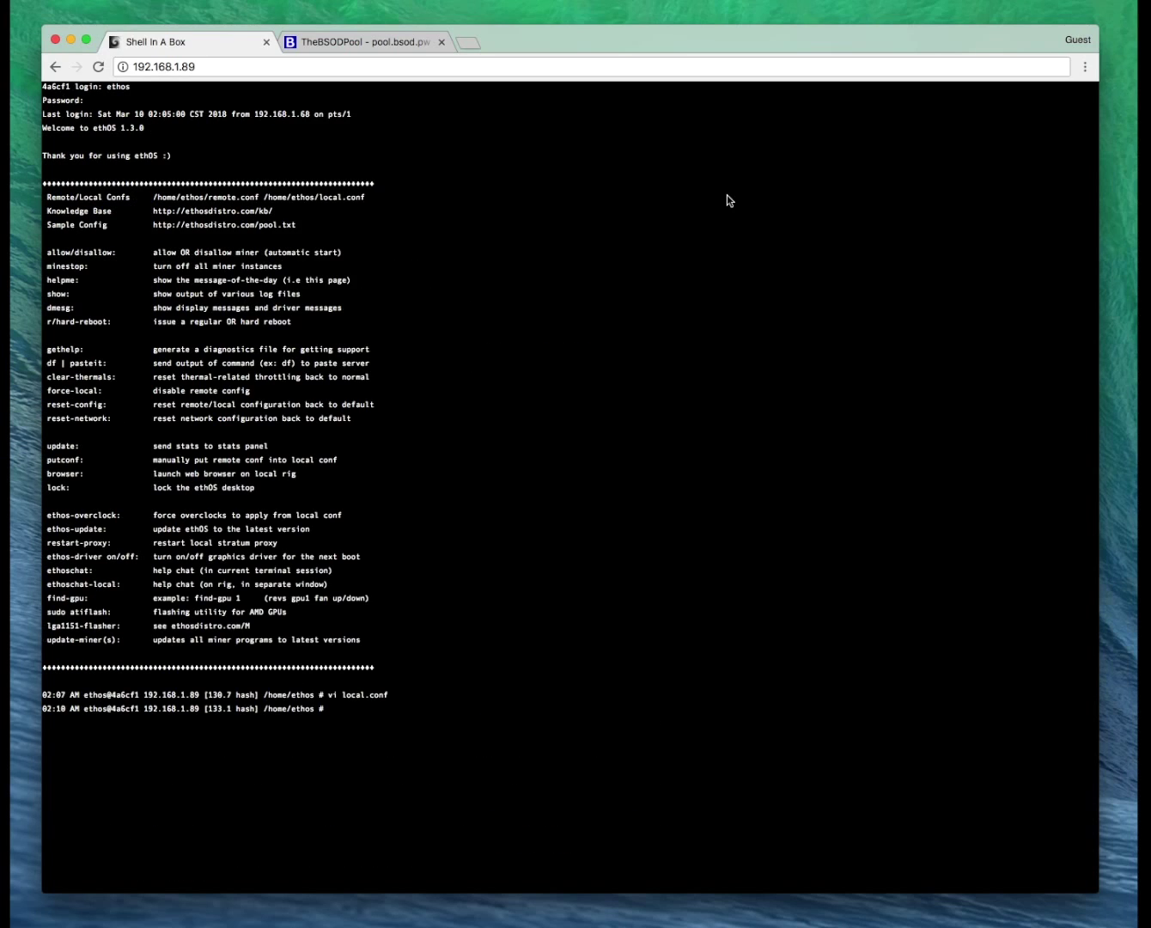
Reboot the rig with r and log back in with the rig password.
{"action": "type", "text": "r"}
{"action": "key", "text": "Return"}
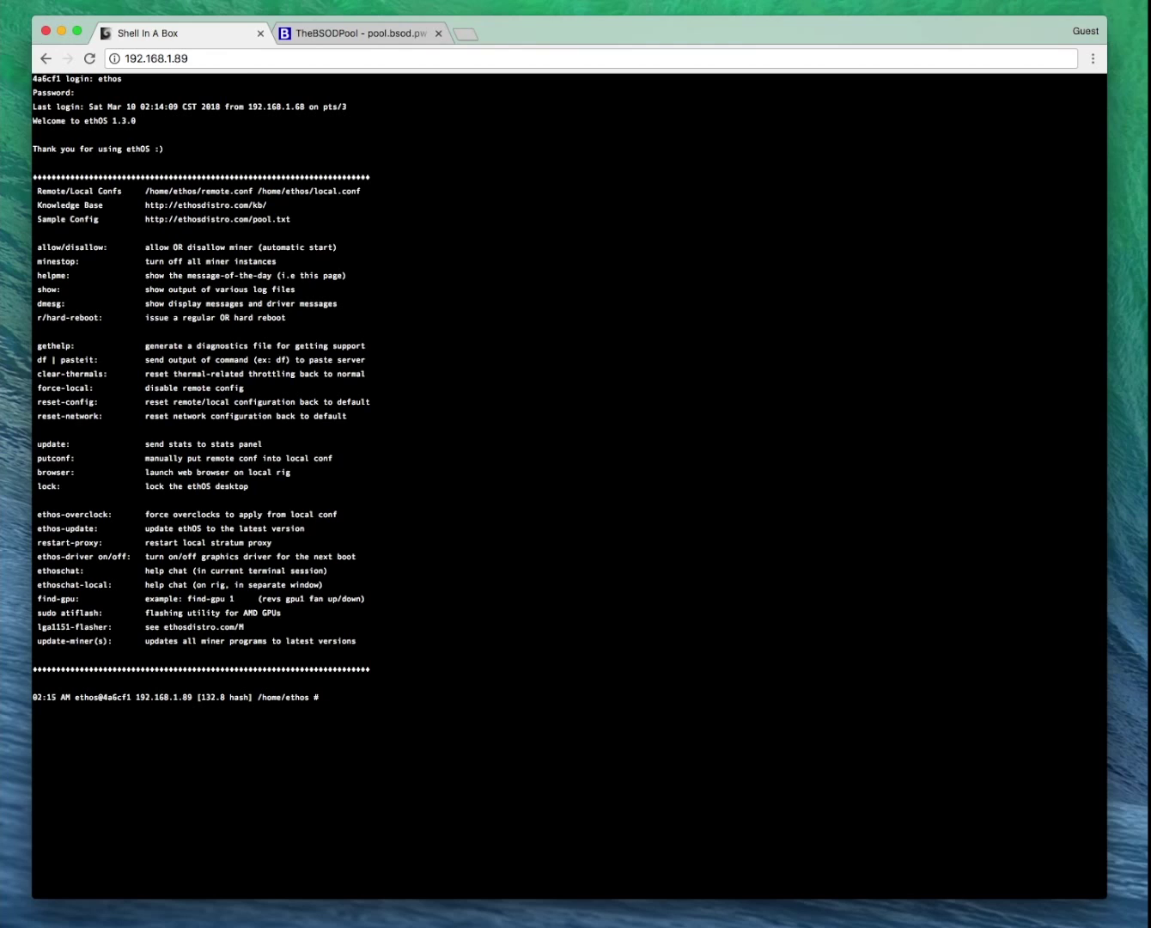
Run show stats and highlight the miner_hashes and dualminer_hashes values.
{"action": "type", "text": "show stats"}
{"action": "key", "text": "Return"}
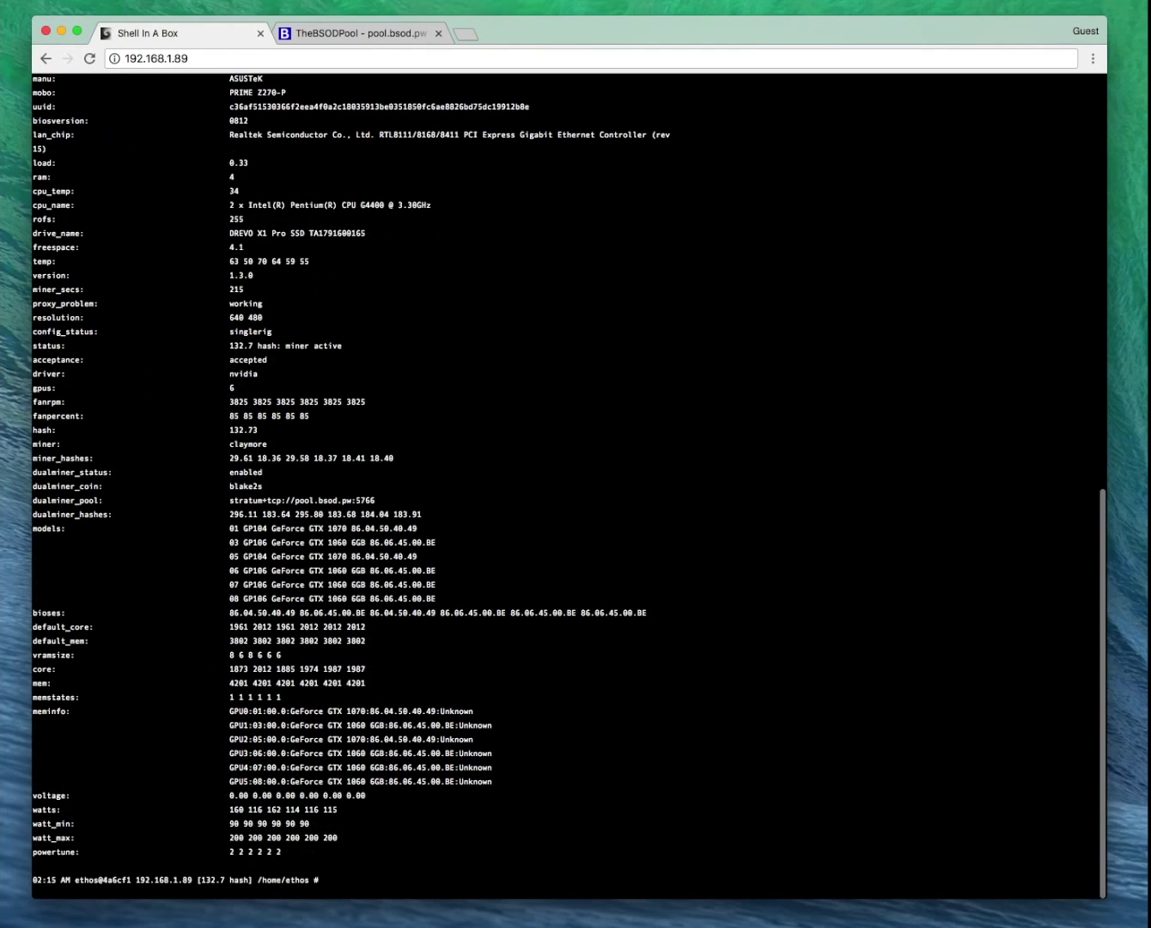
{"action": "scroll", "coordinate": [162, 90], "scroll_direction": "up", "scroll_amount": 1}
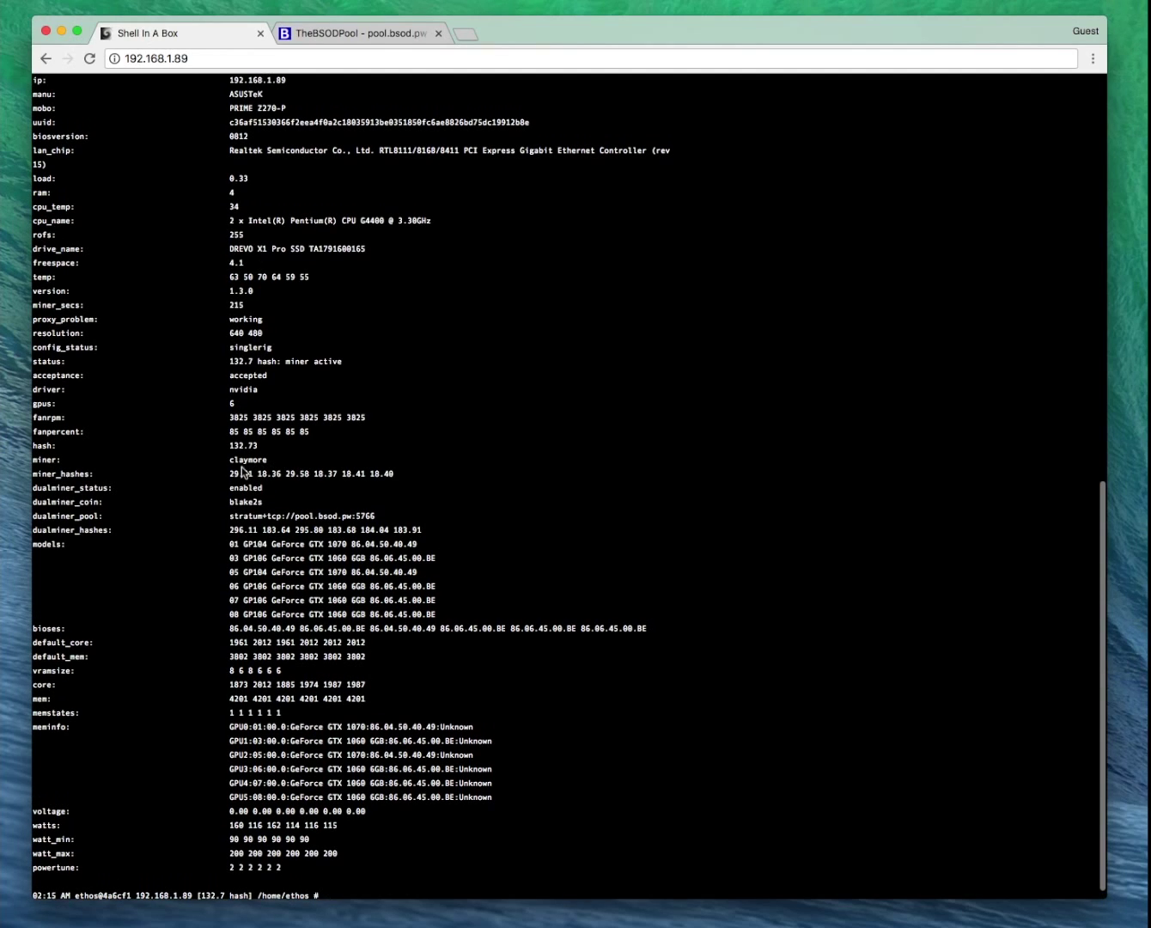
{"action": "left_click_drag", "start_coordinate": [230, 473], "coordinate": [397, 473]}
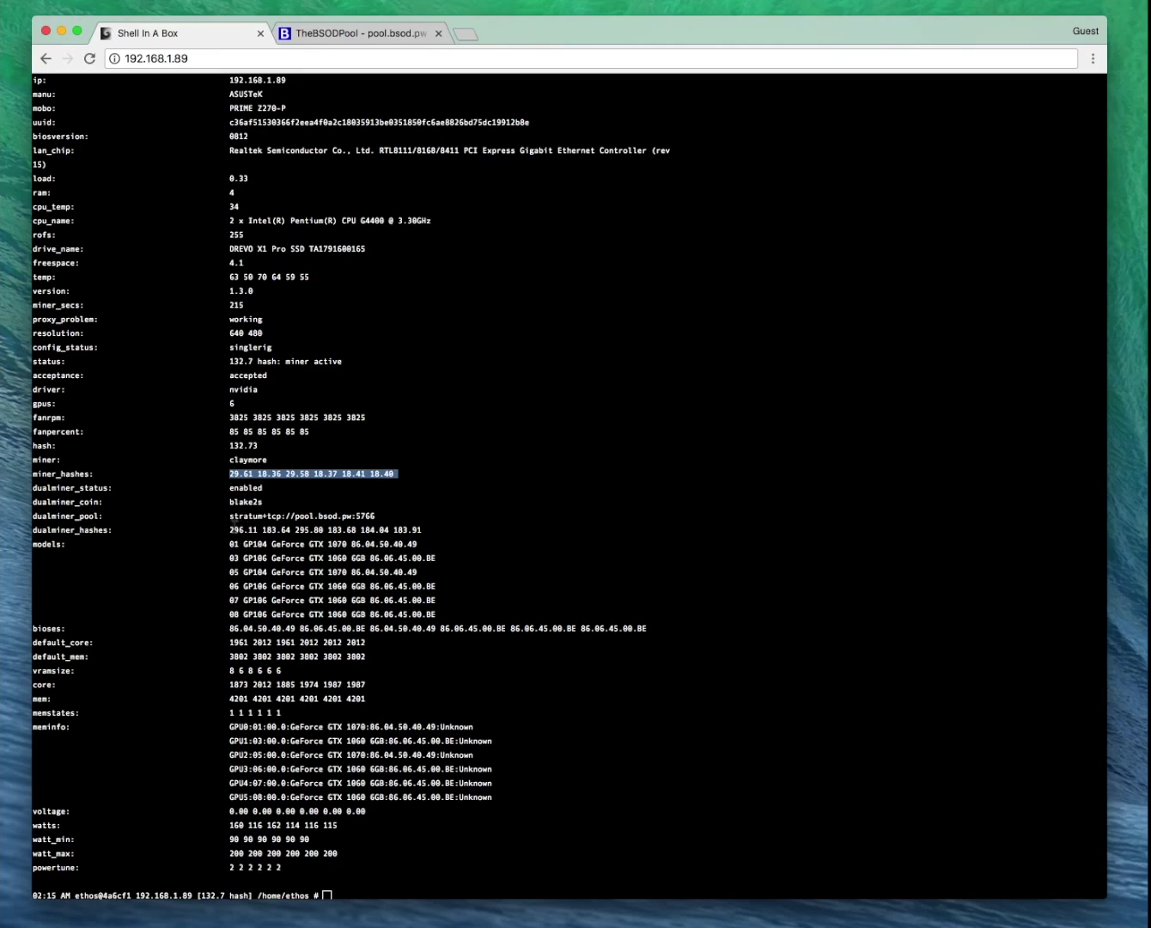
{"action": "left_click_drag", "start_coordinate": [229, 528], "coordinate": [425, 531]}
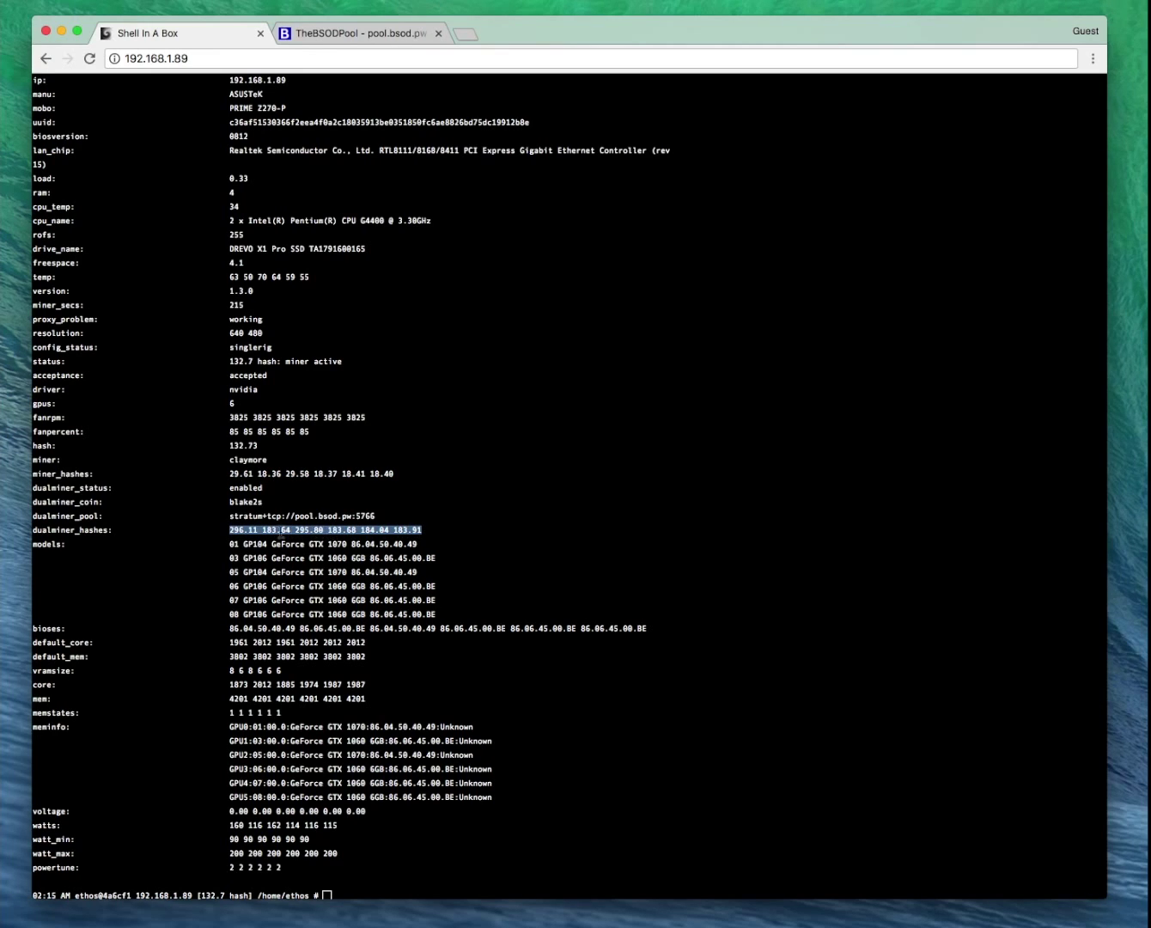
{"action": "left_click", "coordinate": [252, 530]}
{"action": "left_click_drag", "start_coordinate": [229, 532], "coordinate": [425, 531]}
{"action": "left_click", "coordinate": [373, 42]}
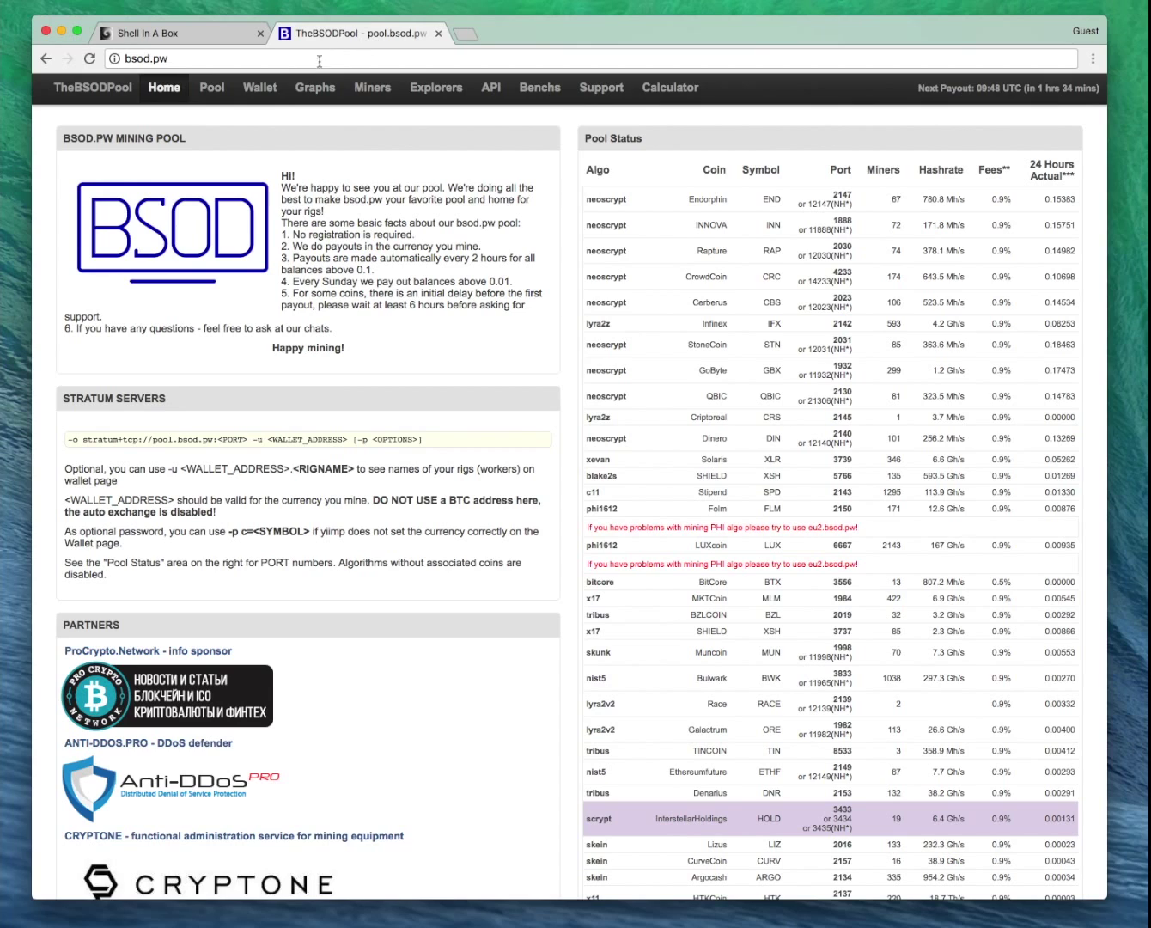
Check the Shield wallet's Miners table showing blake2s at 469.1 Mh/s, then return to the terminal.
{"action": "left_click", "coordinate": [259, 88]}
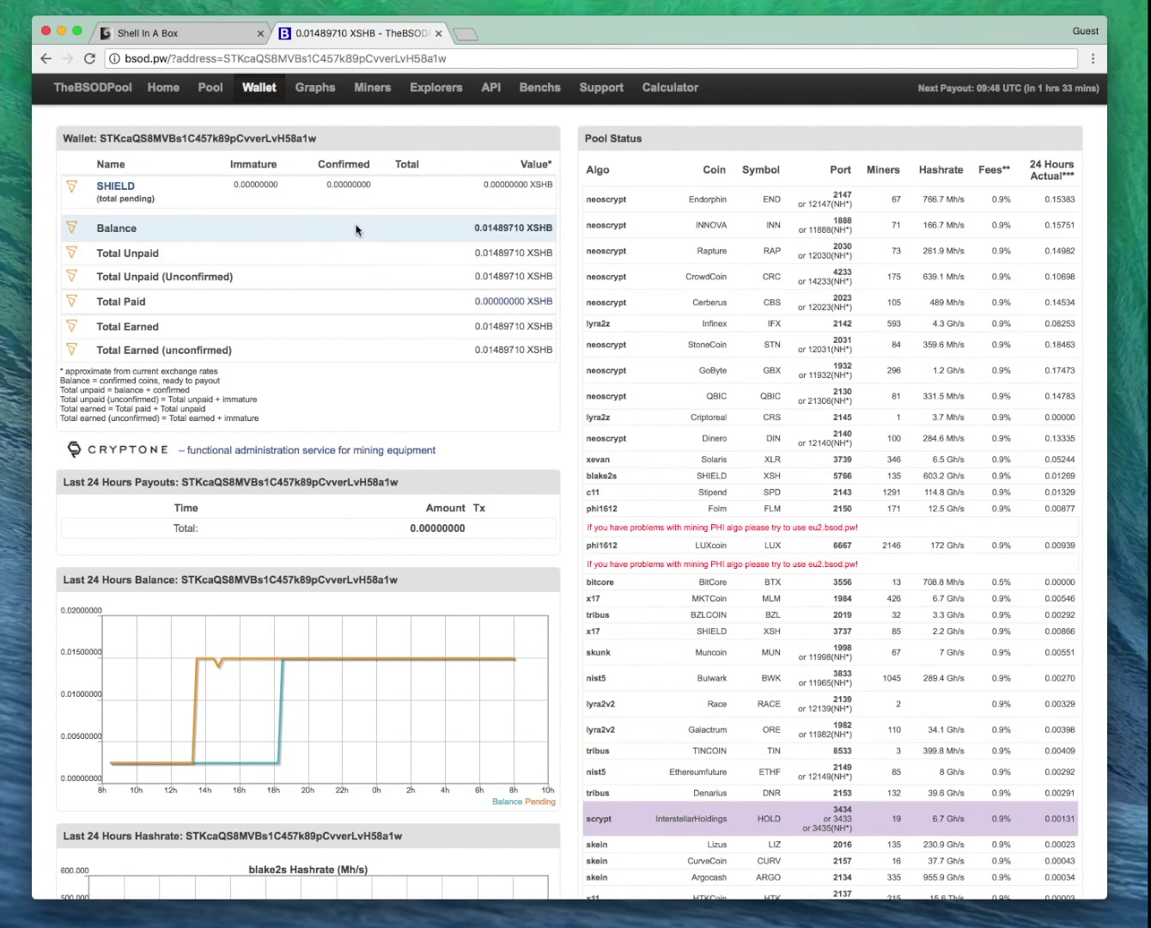
{"action": "scroll", "coordinate": [355, 228], "scroll_direction": "down", "scroll_amount": 5}
{"action": "scroll", "coordinate": [351, 240], "scroll_direction": "down", "scroll_amount": 1}
{"action": "scroll", "coordinate": [348, 373], "scroll_direction": "down", "scroll_amount": 4}
{"action": "scroll", "coordinate": [353, 378], "scroll_direction": "down", "scroll_amount": 5}
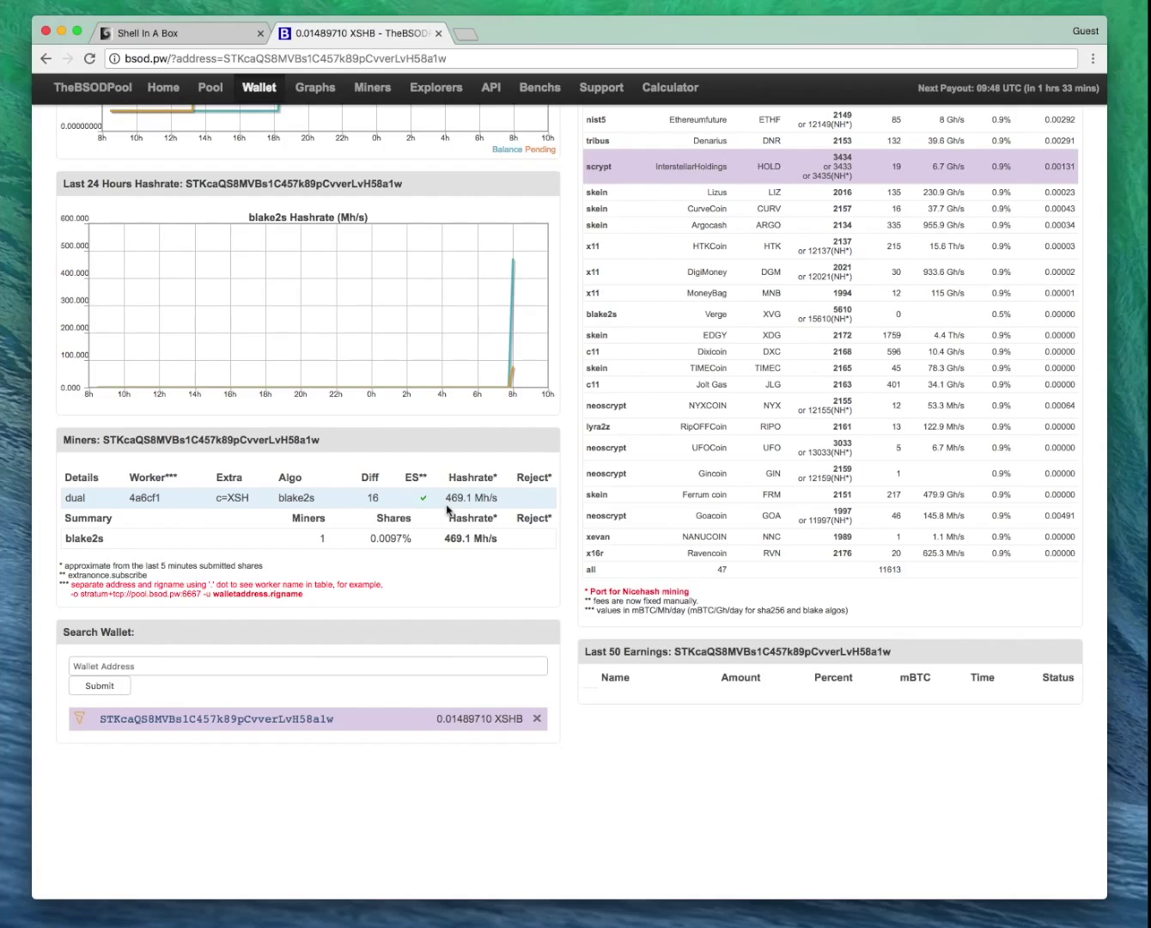
{"action": "scroll", "coordinate": [446, 509], "scroll_direction": "up", "scroll_amount": 15}
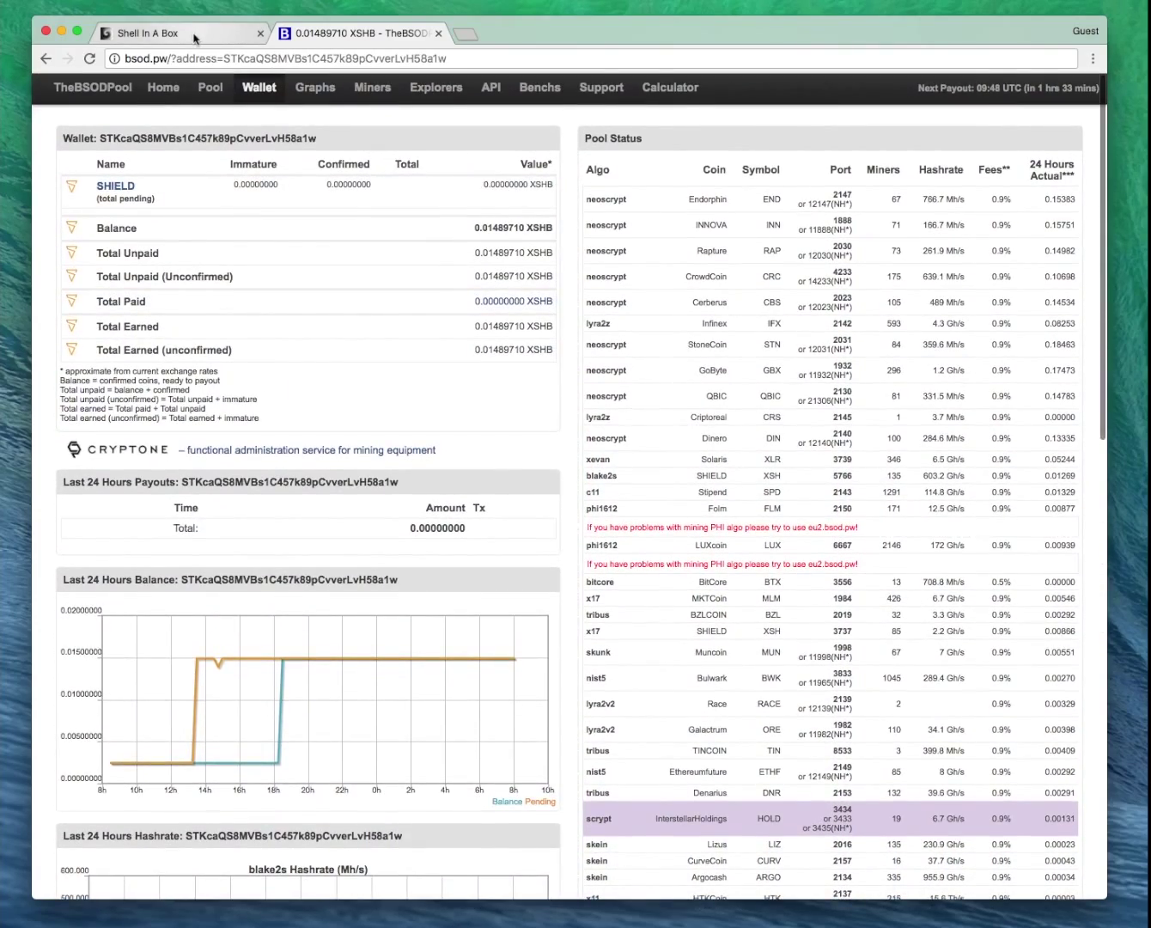
{"action": "left_click", "coordinate": [195, 38]}
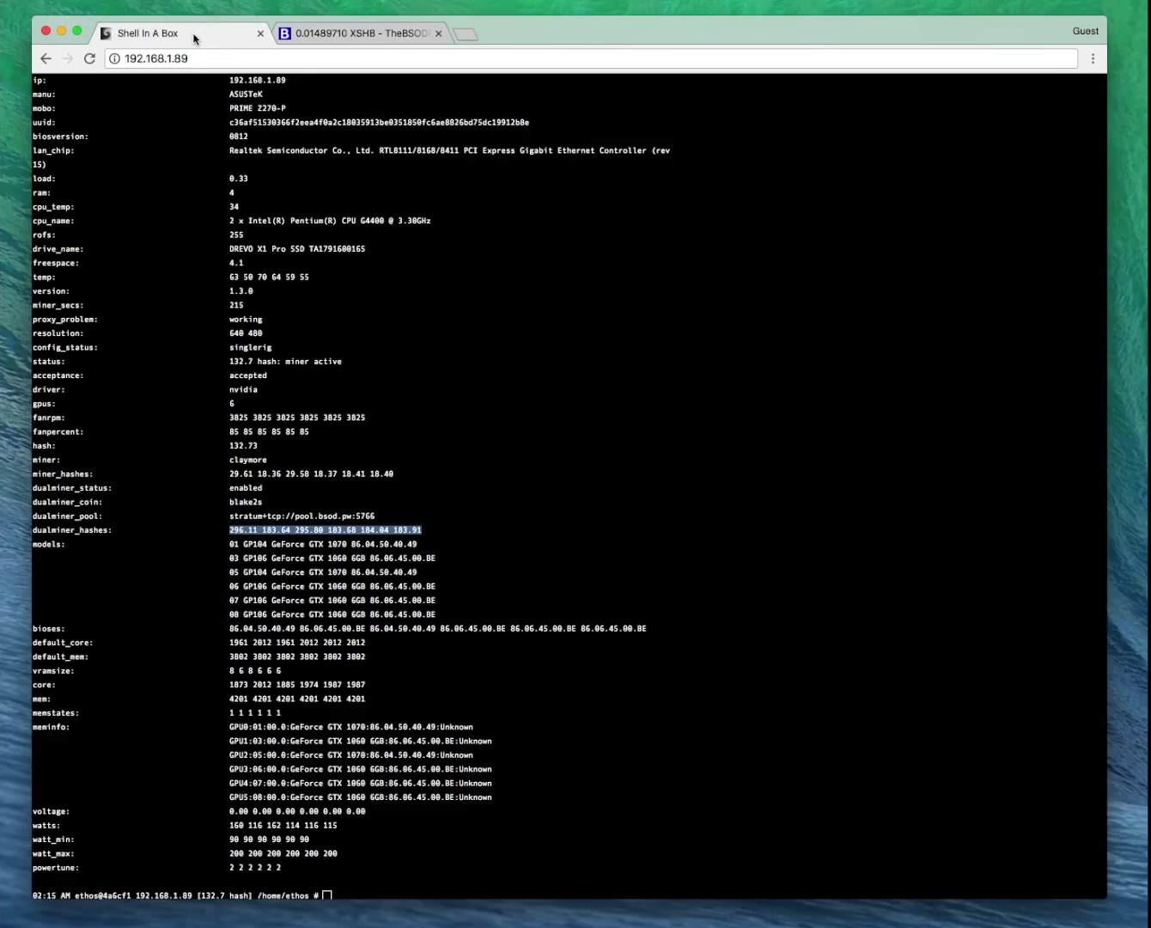
{"action": "scroll", "coordinate": [423, 330], "scroll_direction": "down", "scroll_amount": 1}
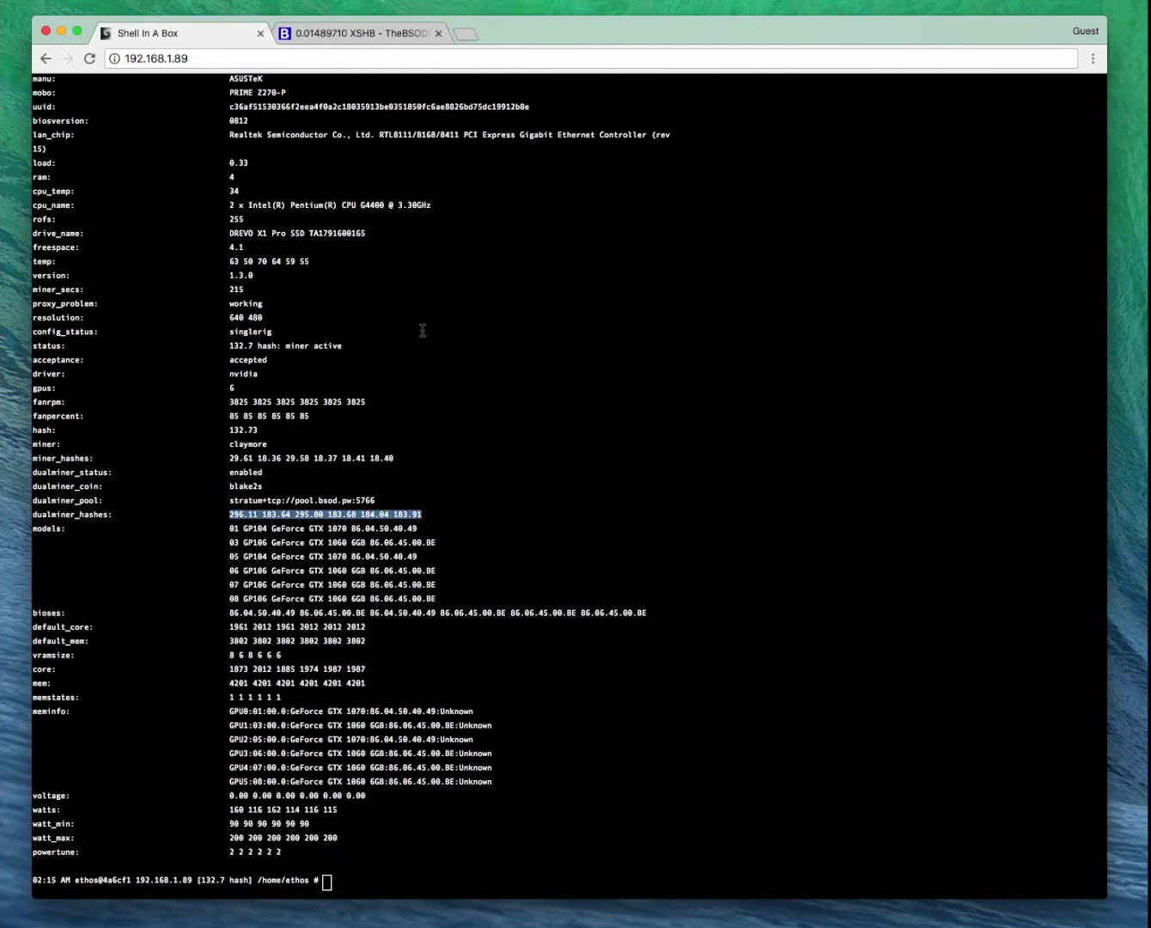